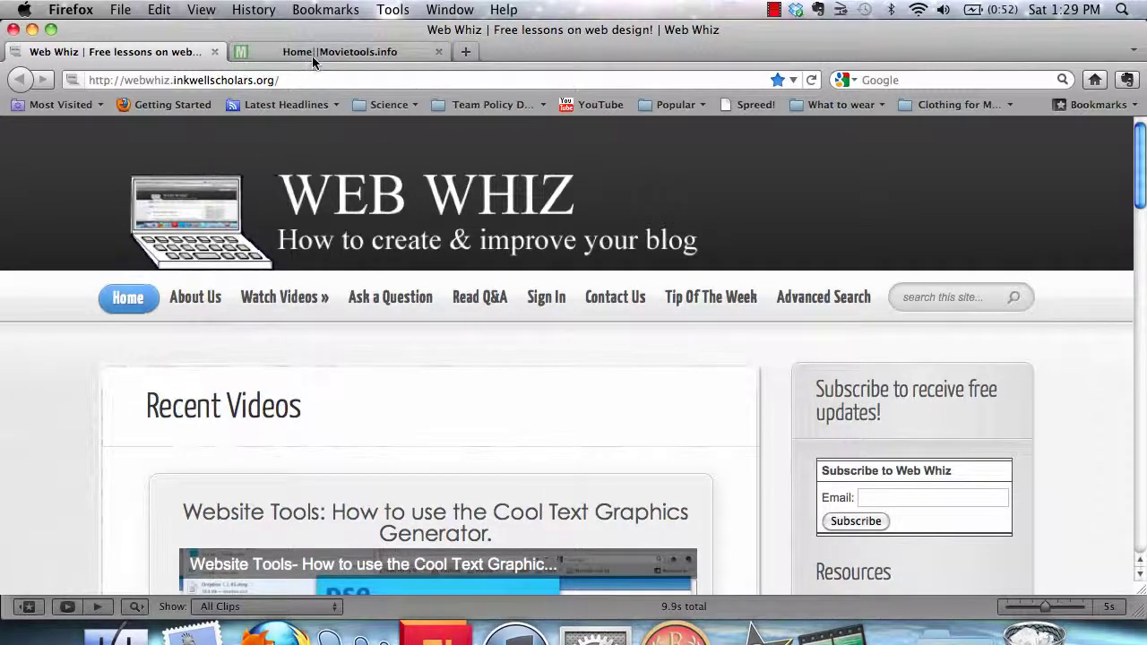
Go to Movietools' Free Web-Resources page and expand the Video Background Loops categories.
{"action": "left_click", "coordinate": [340, 52]}
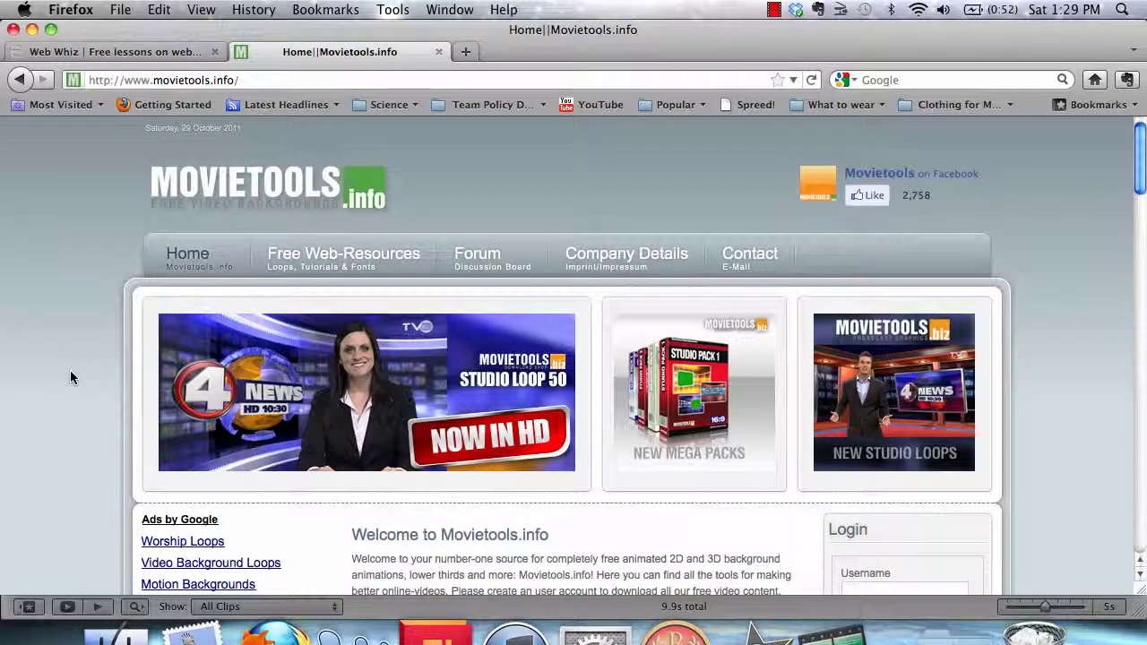
{"action": "double_click", "coordinate": [220, 82]}
{"action": "left_click", "coordinate": [57, 284]}
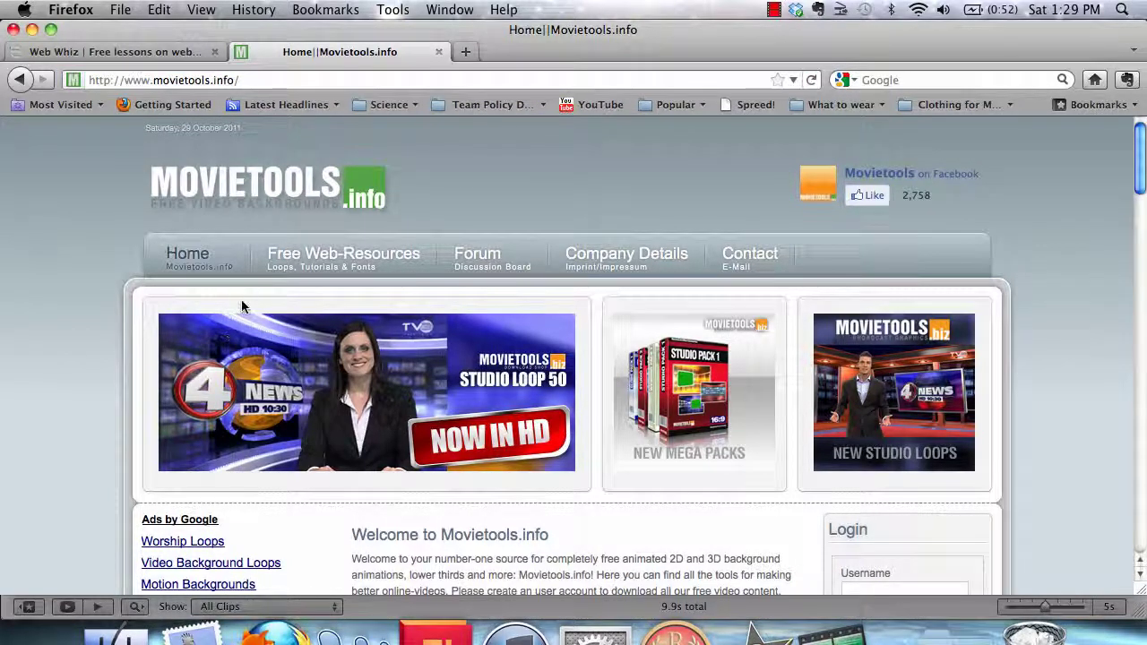
{"action": "left_click", "coordinate": [362, 269]}
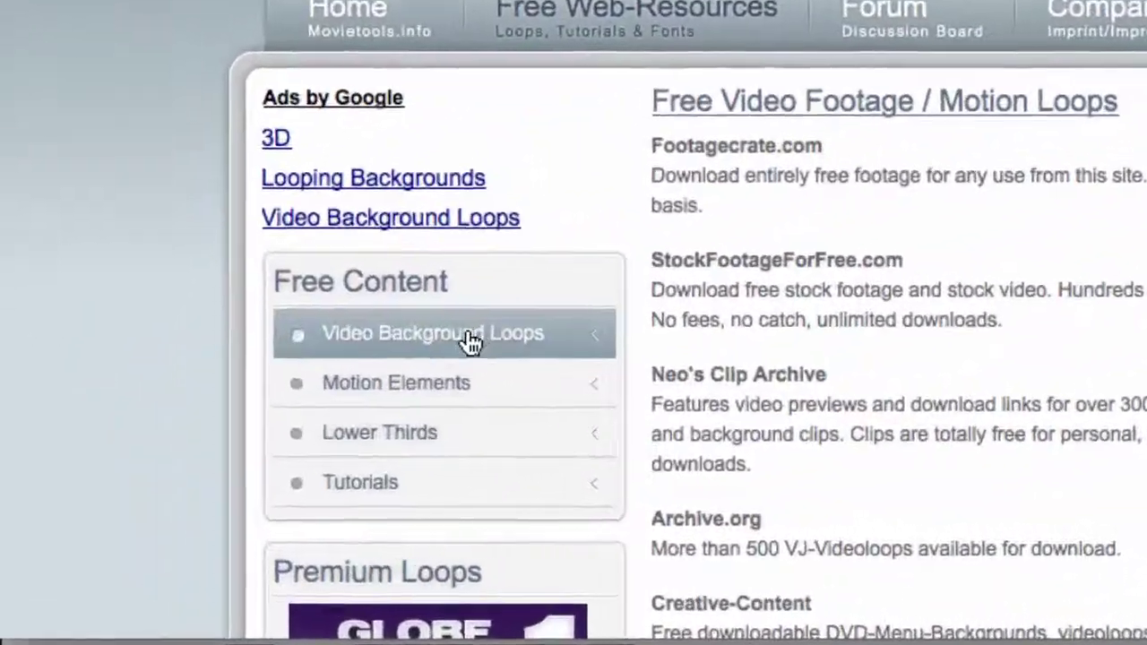
{"action": "left_click", "coordinate": [469, 344]}
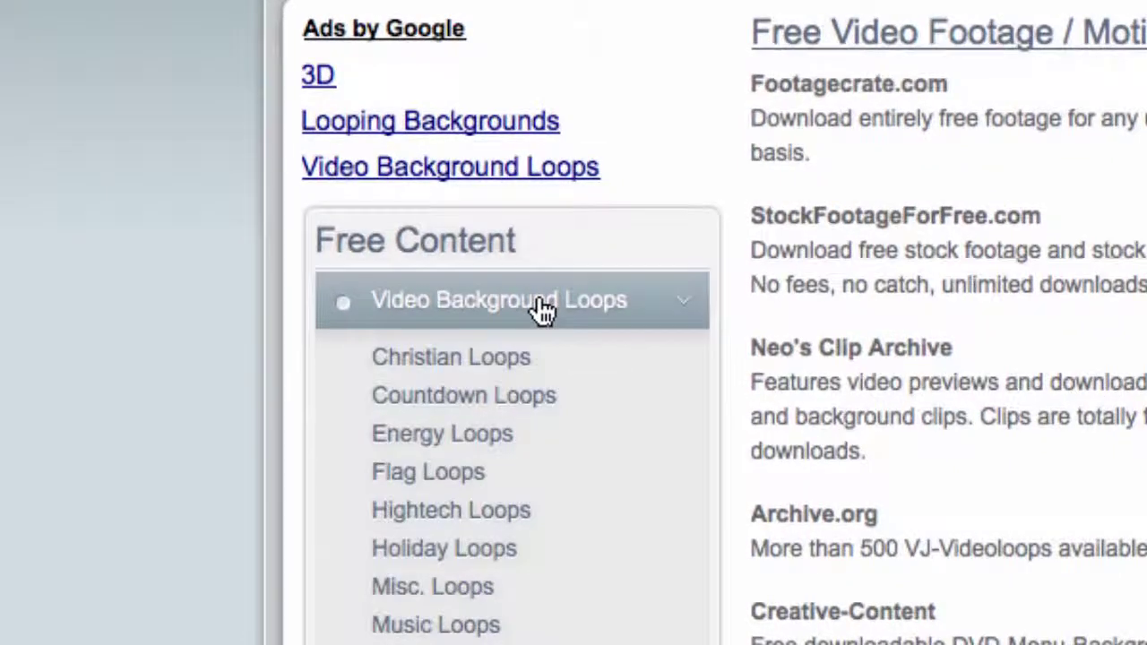
{"action": "scroll", "coordinate": [184, 295], "scroll_direction": "down", "scroll_amount": 3}
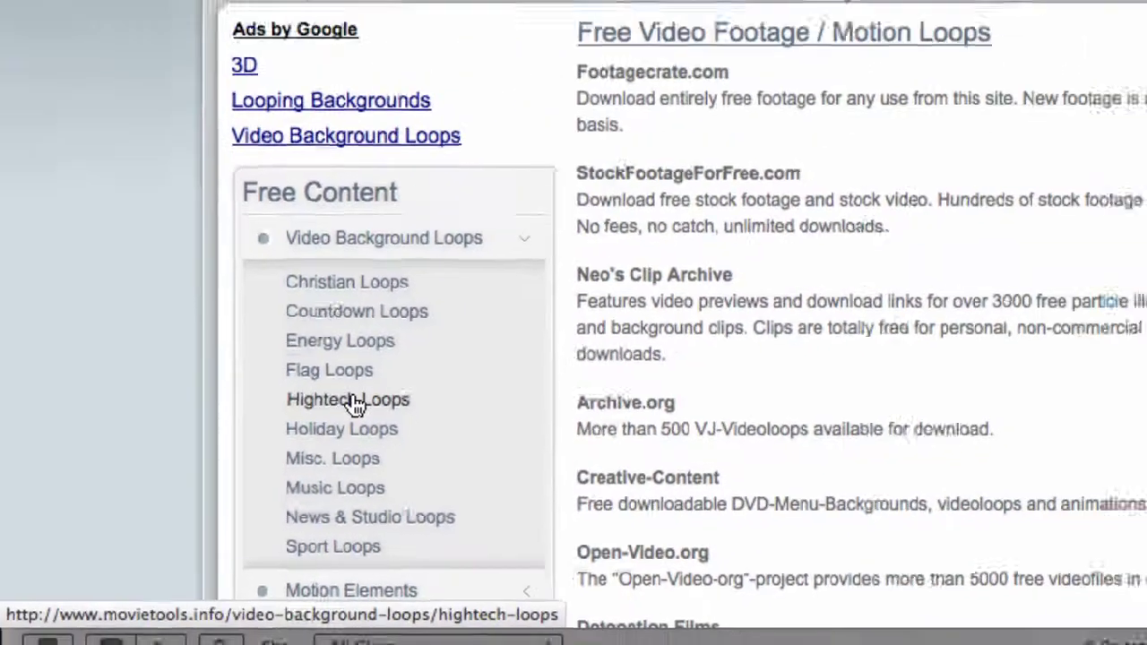
Open the Hightech Loops category and scroll to the Loop 141 - Digital Eye entry.
{"action": "left_click", "coordinate": [353, 399]}
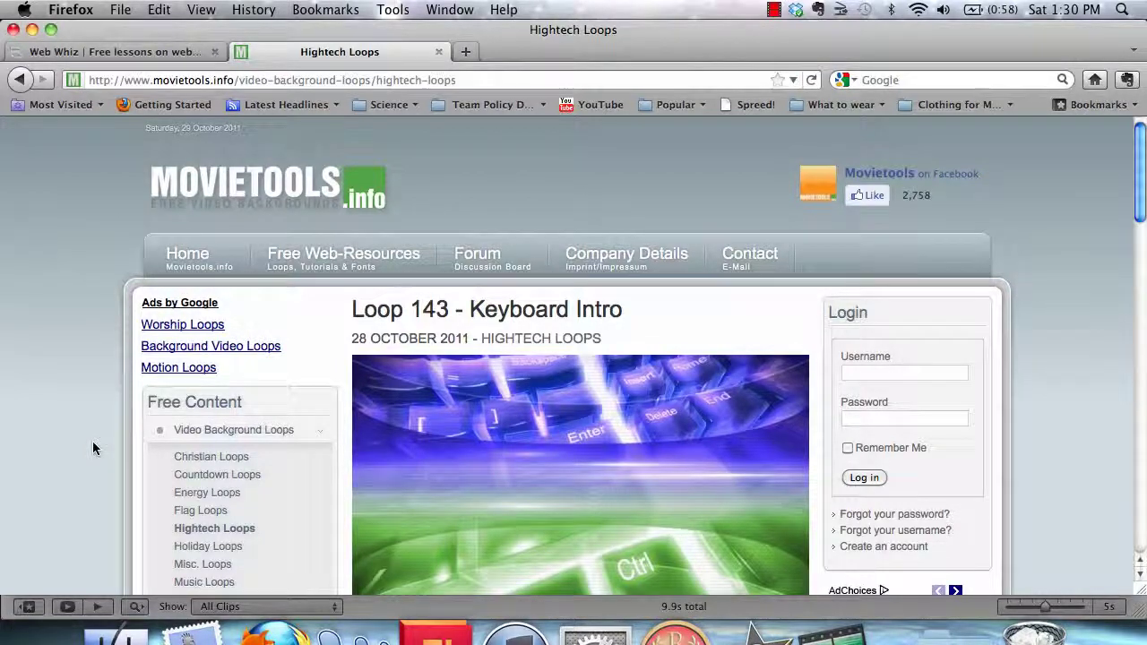
{"action": "scroll", "coordinate": [93, 448], "scroll_direction": "down", "scroll_amount": 5}
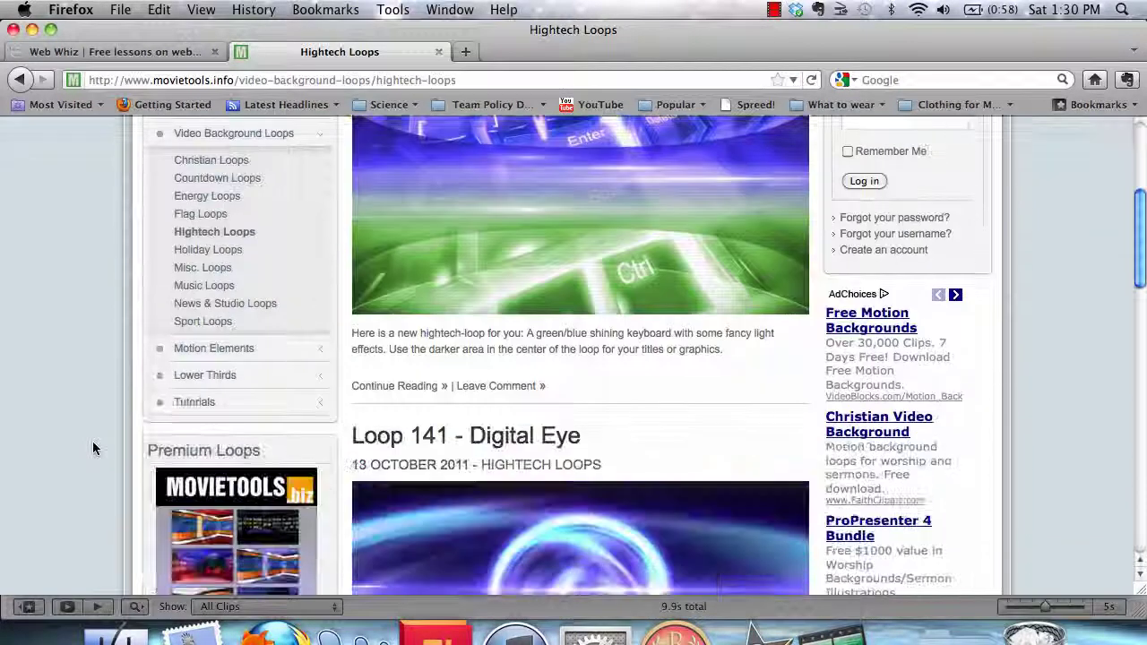
{"action": "scroll", "coordinate": [93, 448], "scroll_direction": "up", "scroll_amount": 3}
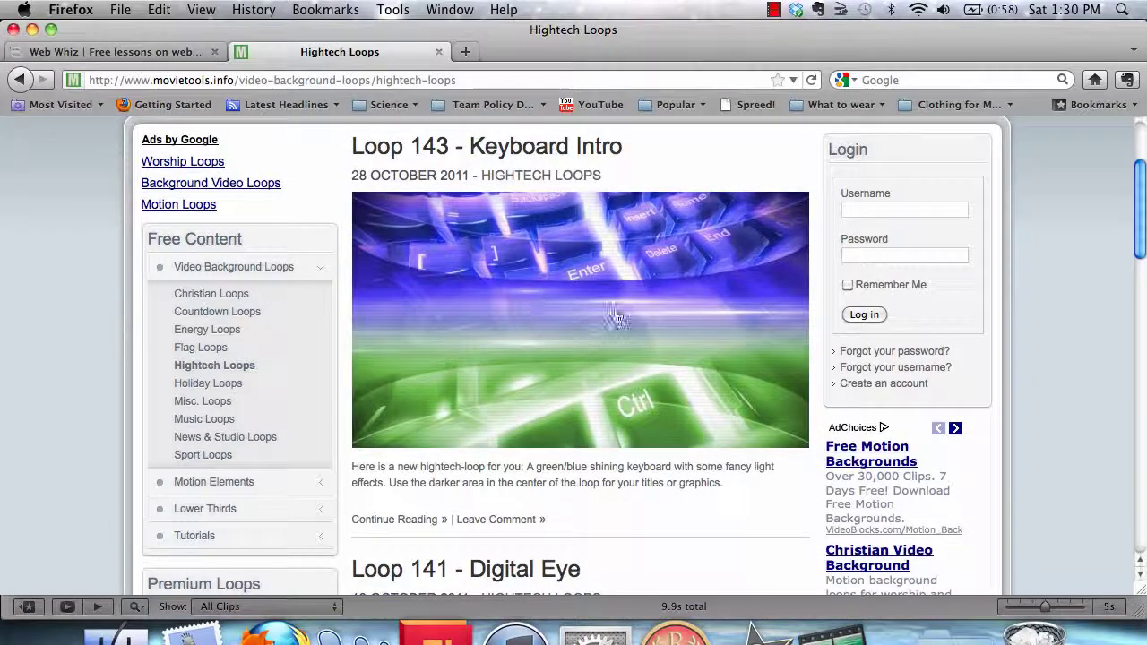
{"action": "scroll", "coordinate": [22, 457], "scroll_direction": "down", "scroll_amount": 6}
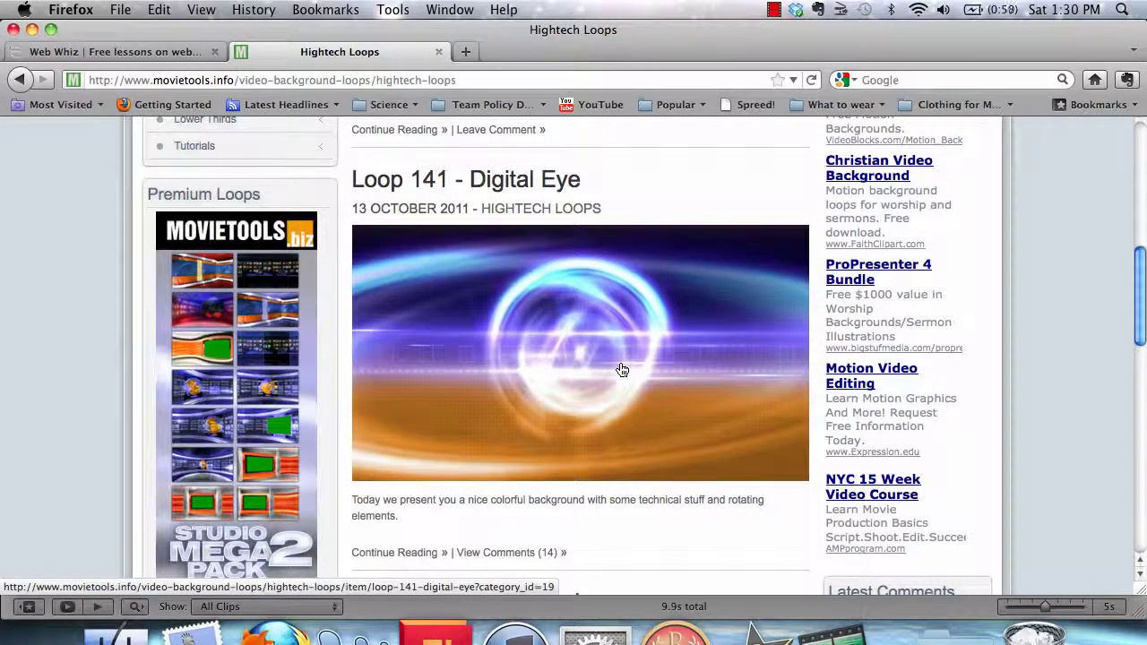
Open the Digital Eye loop's page and start its 10-second preview video.
{"action": "left_click", "coordinate": [540, 310]}
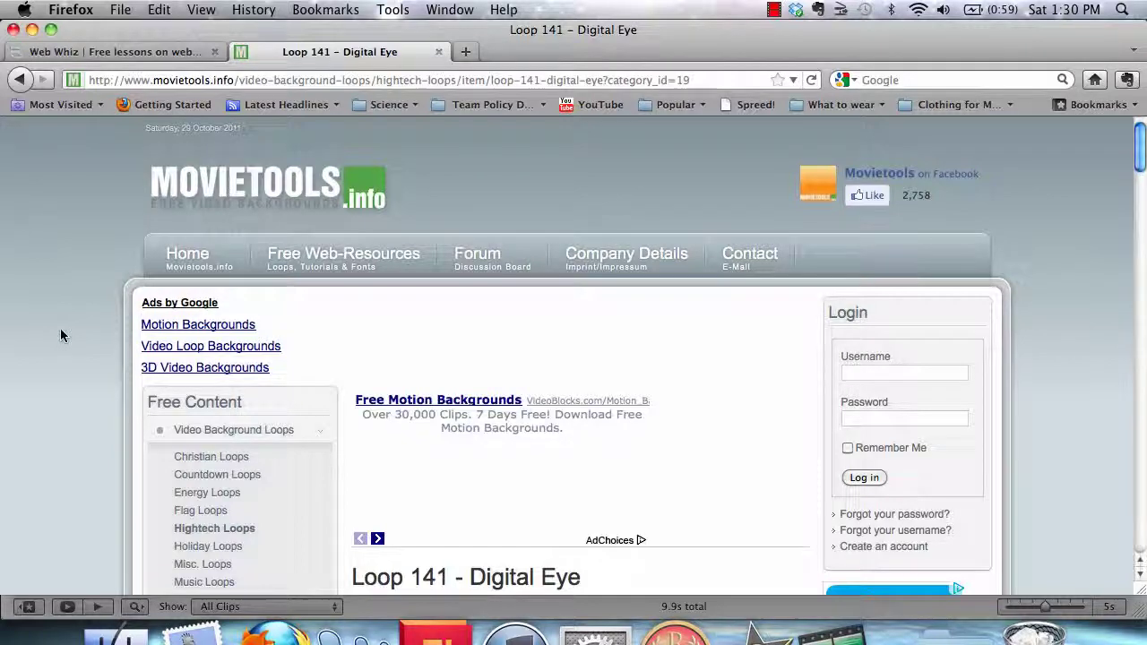
{"action": "scroll", "coordinate": [61, 335], "scroll_direction": "down", "scroll_amount": 5}
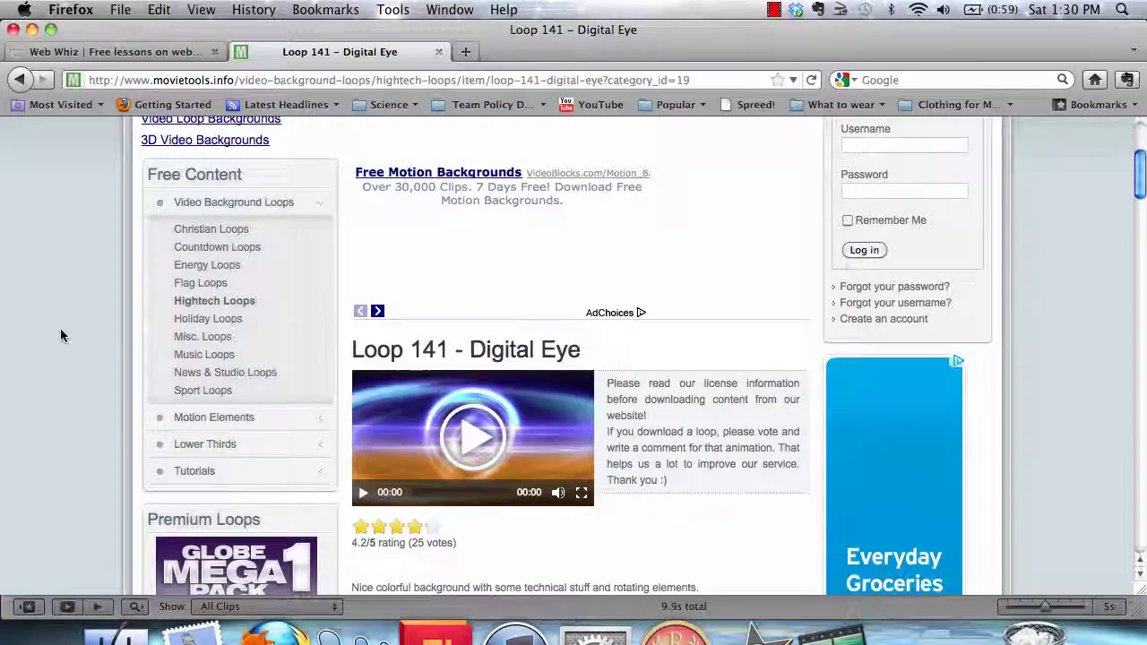
{"action": "scroll", "coordinate": [61, 336], "scroll_direction": "down", "scroll_amount": 1}
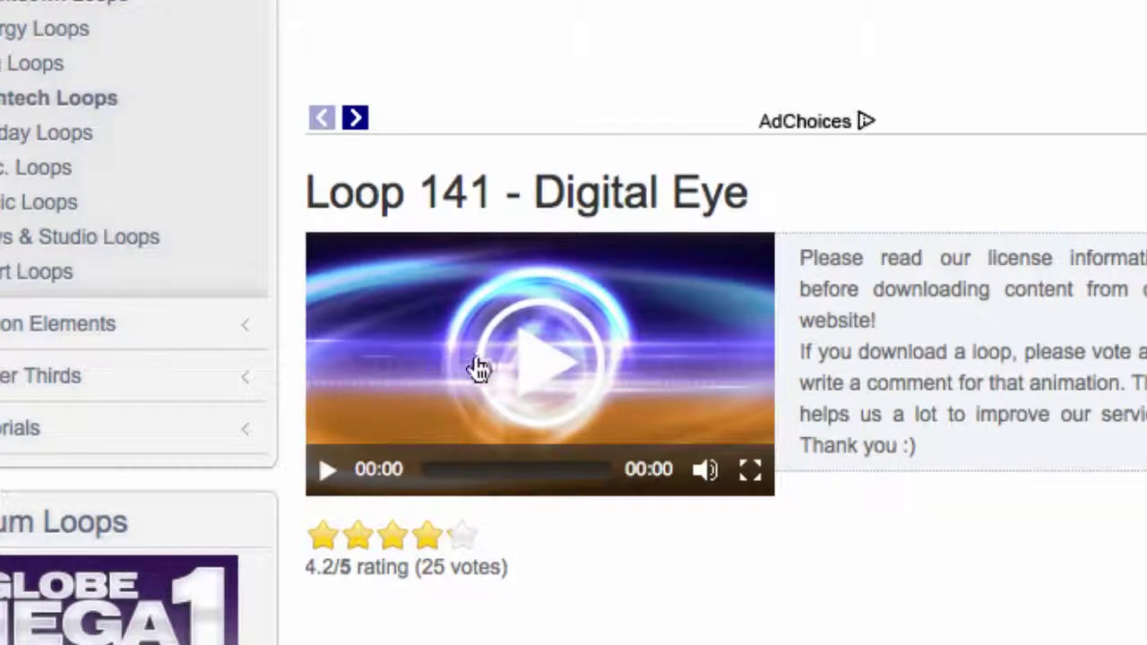
{"action": "left_click", "coordinate": [549, 383]}
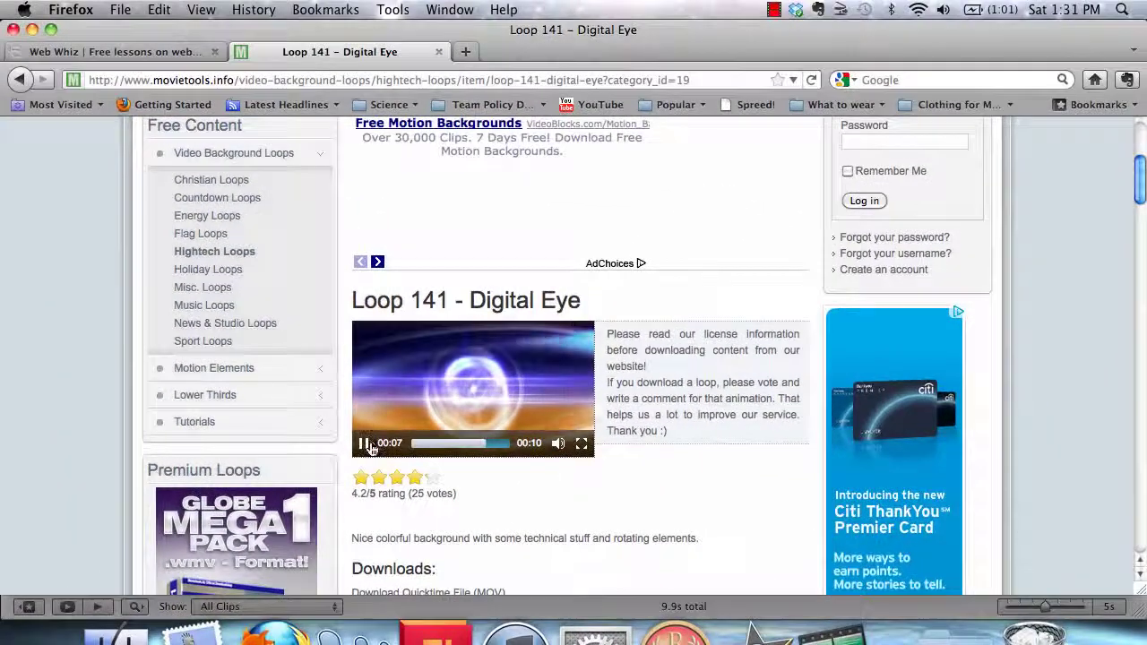
Pause the Digital Eye preview at 00:07 and scroll to its QuickTime (MOV) and WMV downloads.
{"action": "left_click", "coordinate": [365, 444]}
{"action": "scroll", "coordinate": [684, 439], "scroll_direction": "down", "scroll_amount": 5}
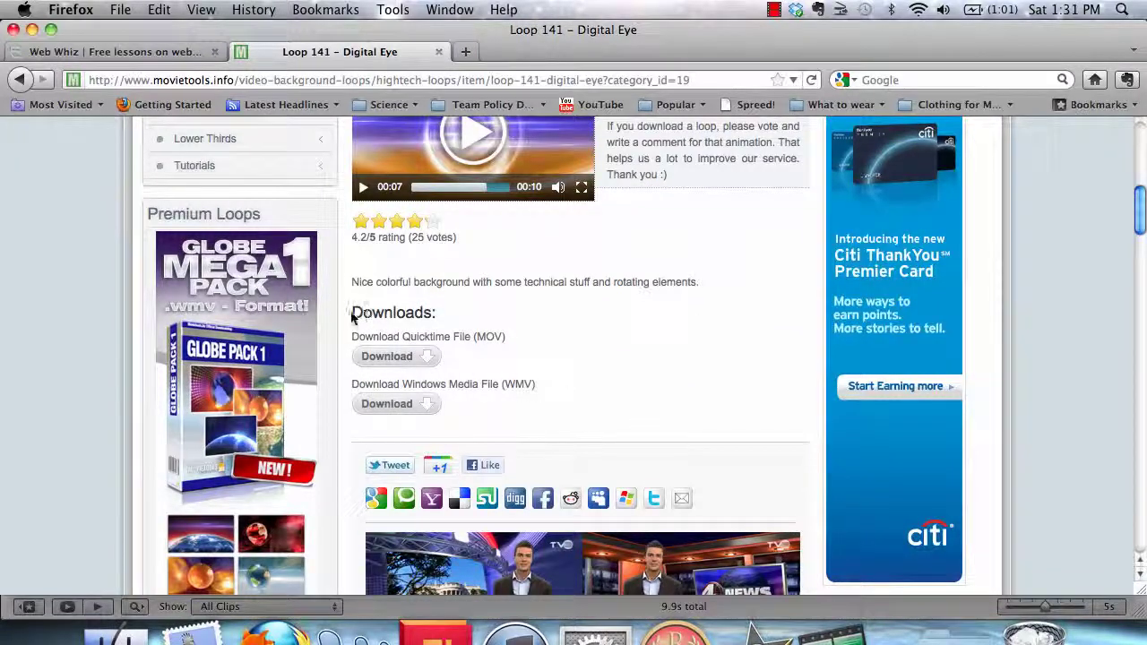
{"action": "left_click_drag", "start_coordinate": [355, 313], "coordinate": [453, 323]}
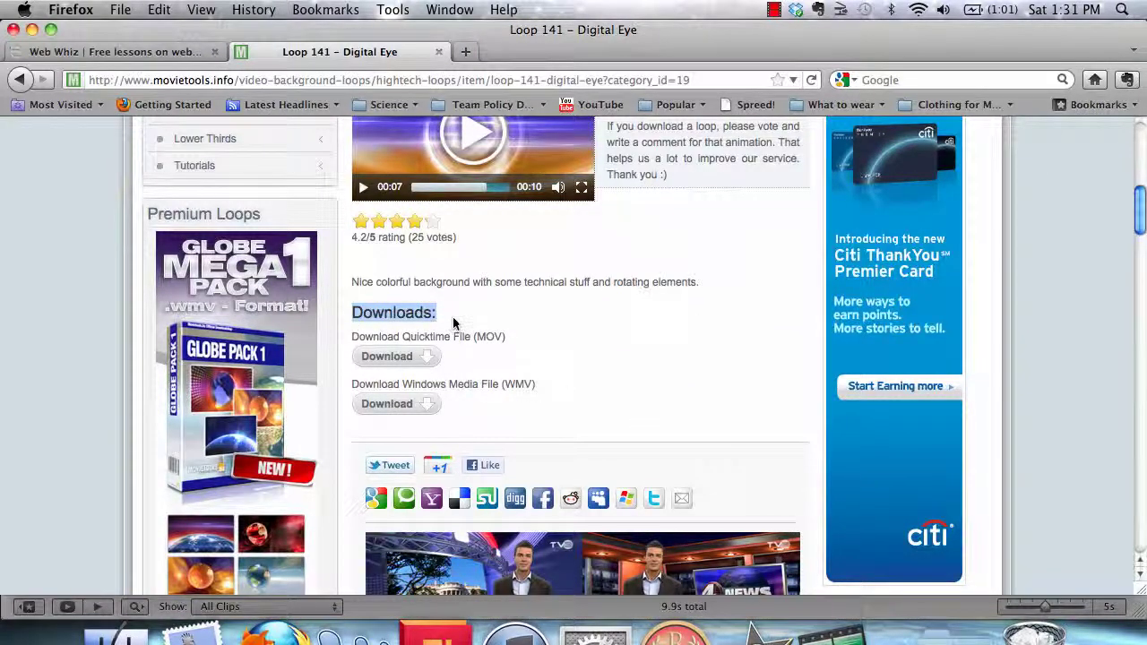
{"action": "left_click", "coordinate": [528, 266]}
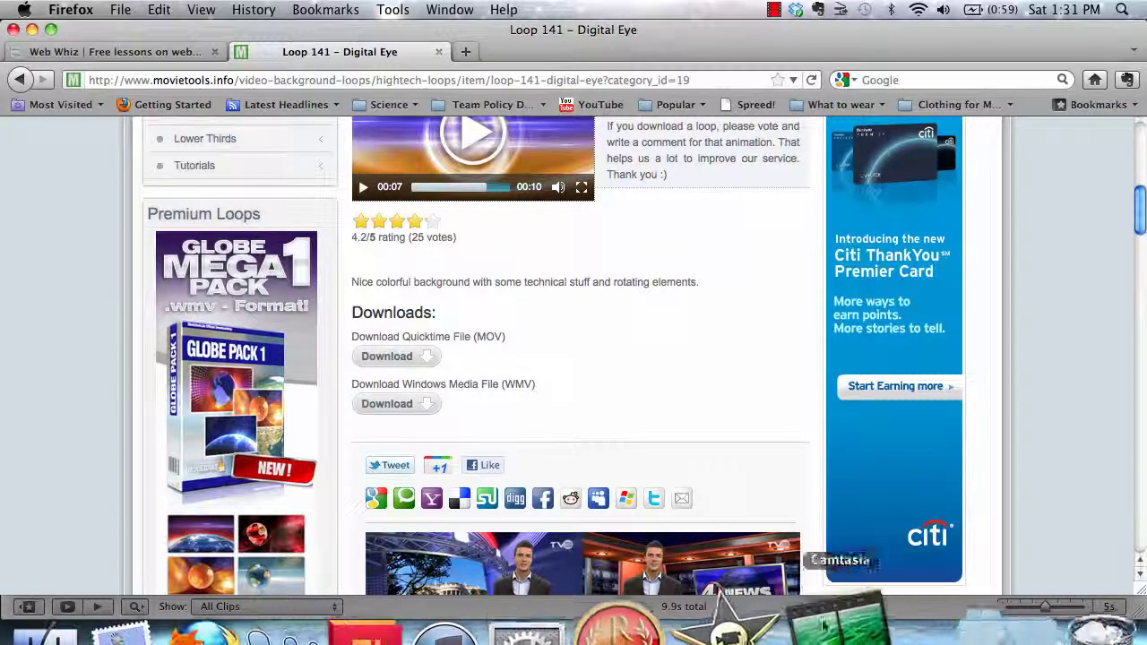
Bring iMovie forward and browse the File > Import options without choosing one.
{"action": "left_click", "coordinate": [759, 632]}
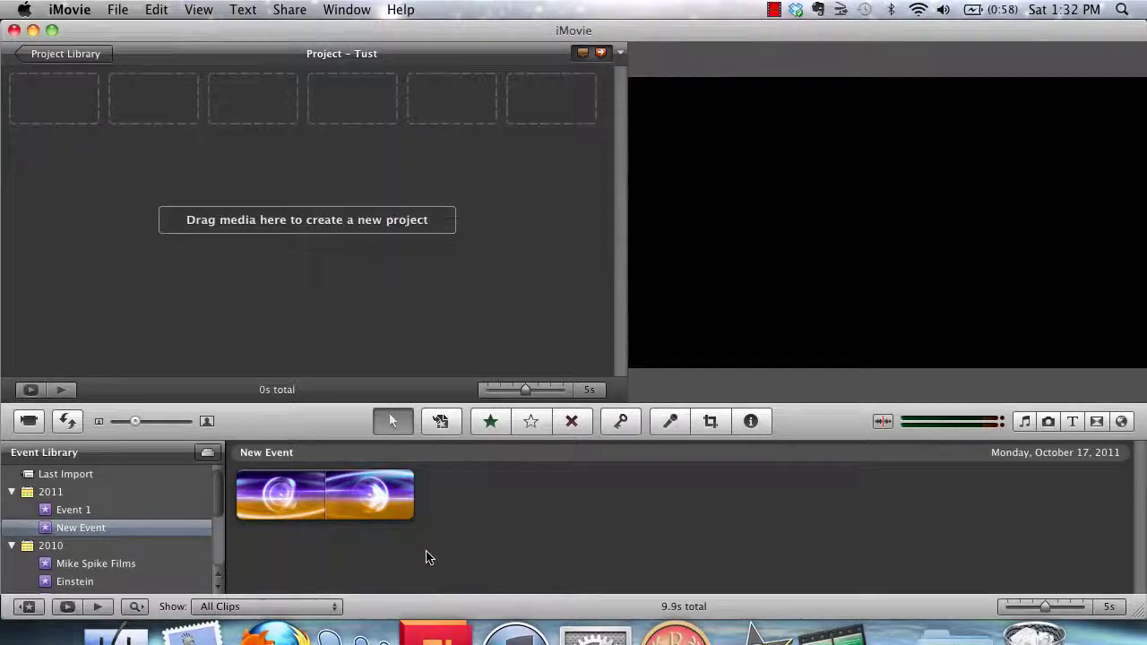
{"action": "left_click", "coordinate": [118, 9]}
{"action": "mouse_move", "coordinate": [176, 345]}
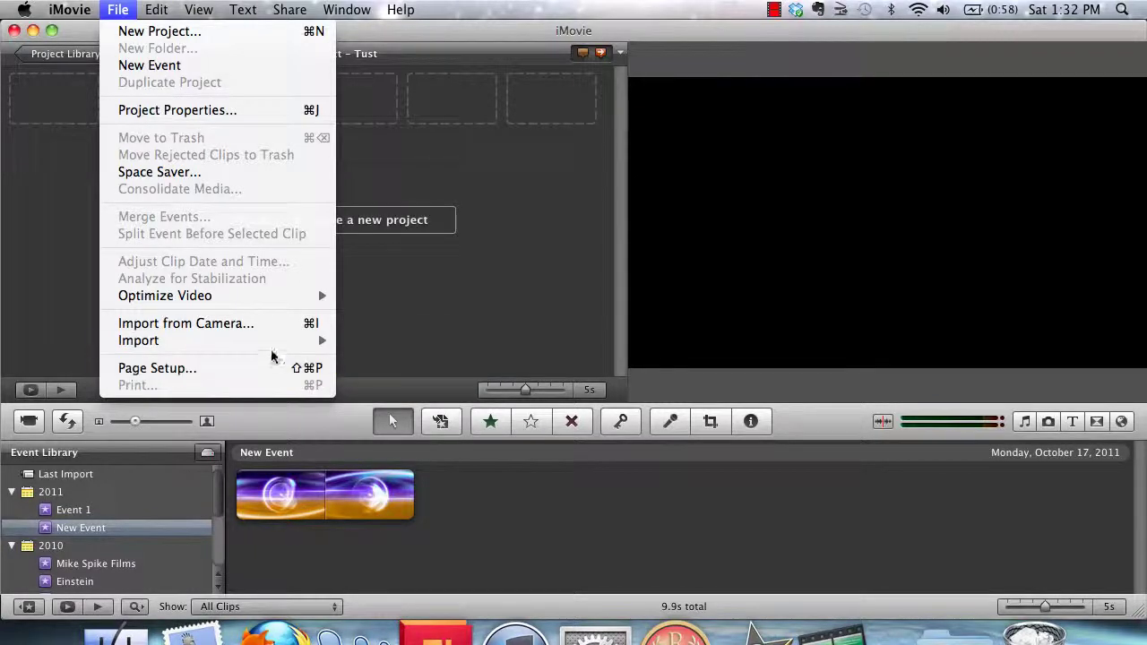
{"action": "left_click", "coordinate": [459, 323]}
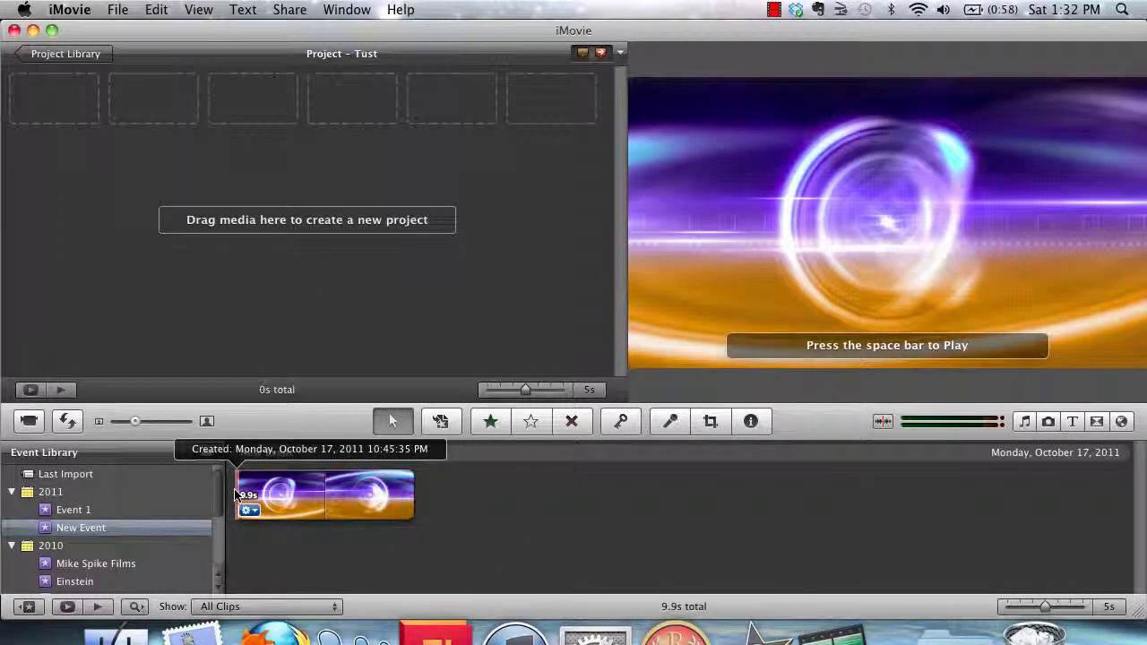
Preview the 9.9-second Digital Eye clip and drag it into the empty Tust project.
{"action": "key", "text": "space"}
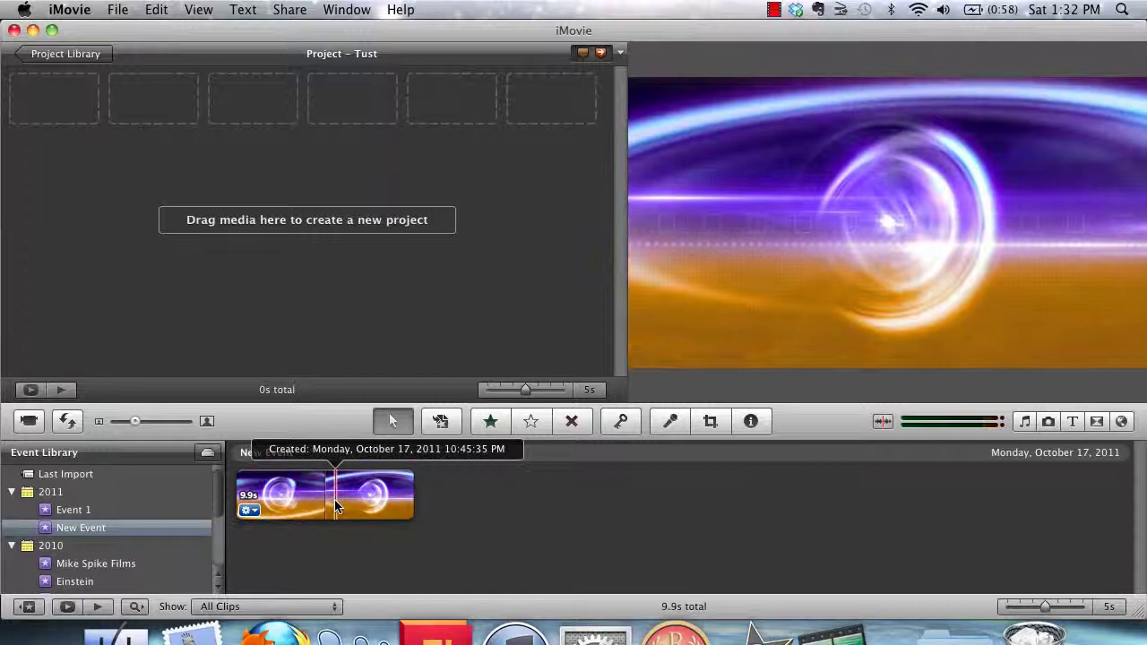
{"action": "left_click", "coordinate": [320, 499]}
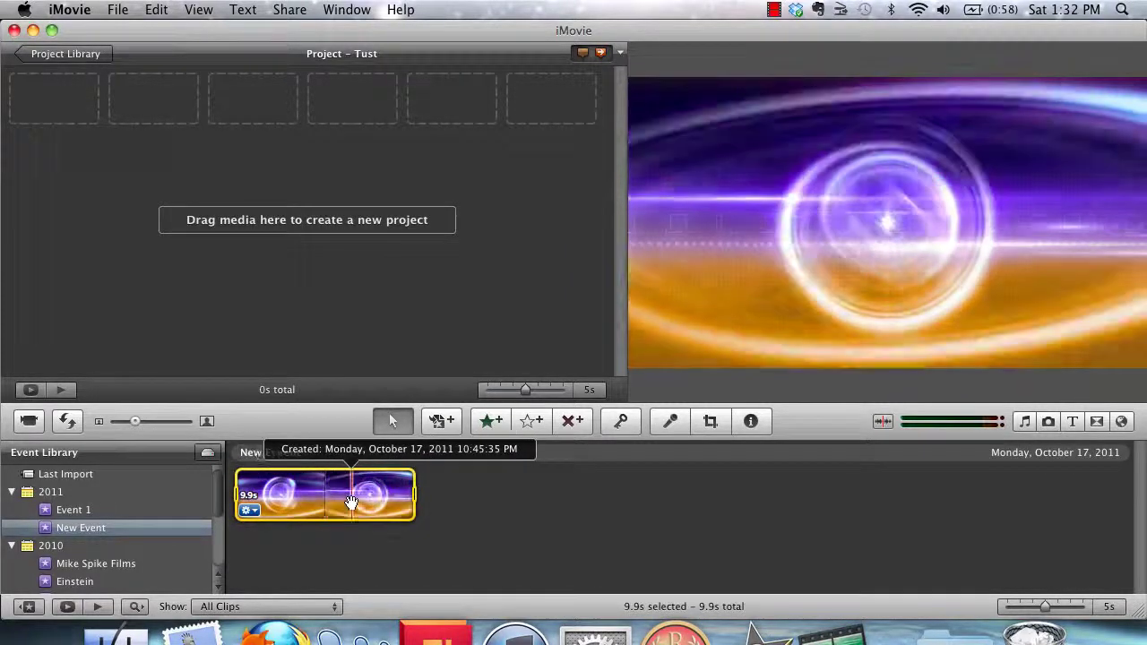
{"action": "left_click_drag", "start_coordinate": [192, 192], "coordinate": [60, 102]}
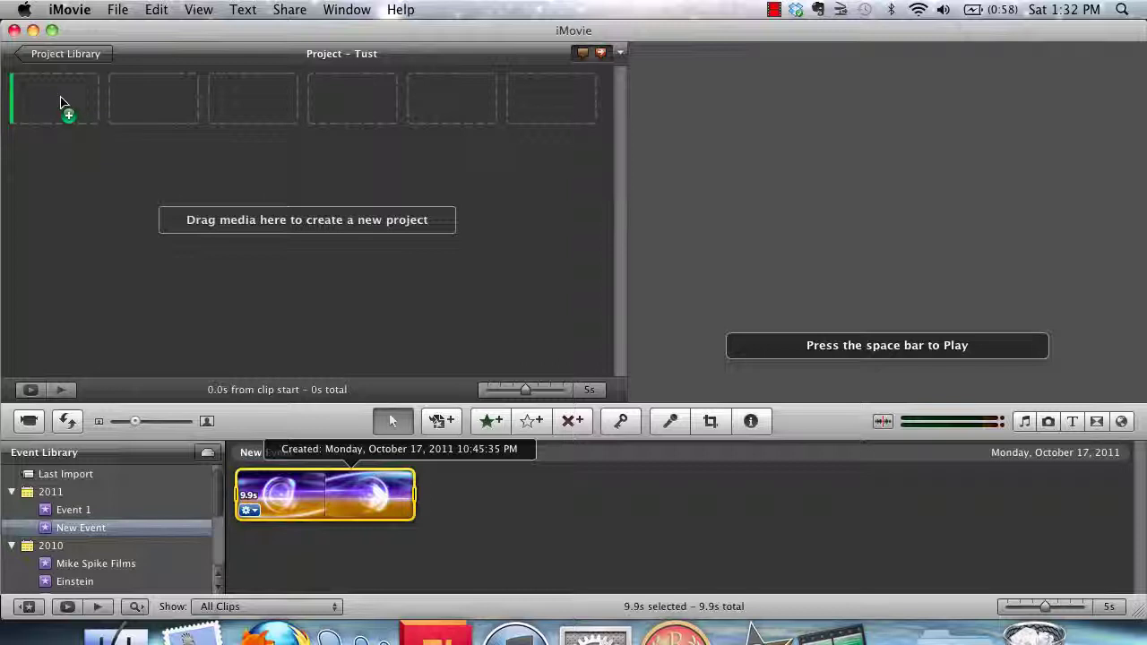
{"action": "left_click_drag", "start_coordinate": [61, 101], "coordinate": [72, 141]}
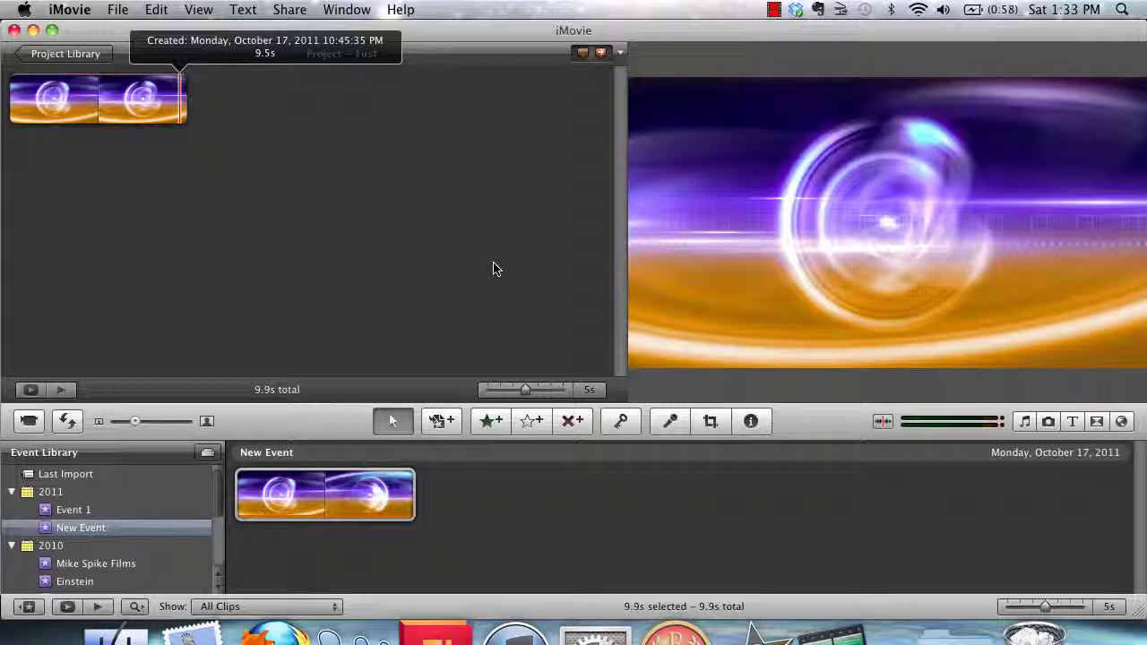
Drag the Centered title from the Titles browser onto the start of the Digital Eye clip.
{"action": "left_click", "coordinate": [1072, 423]}
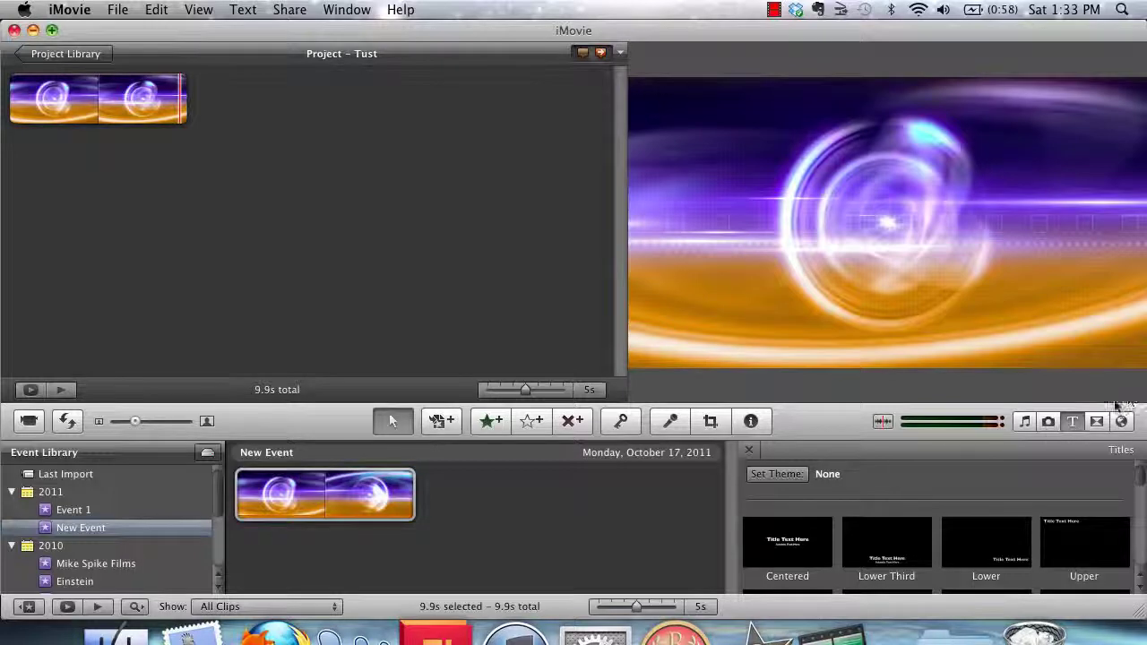
{"action": "scroll", "coordinate": [856, 482], "scroll_direction": "down", "scroll_amount": 2}
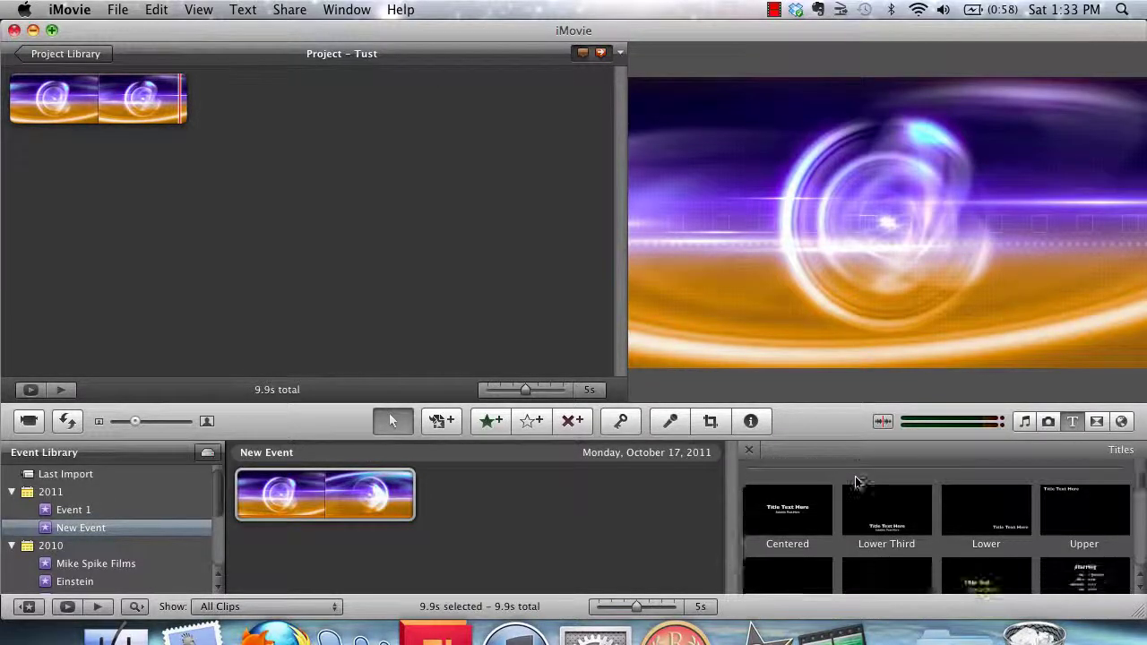
{"action": "scroll", "coordinate": [856, 482], "scroll_direction": "down", "scroll_amount": 2}
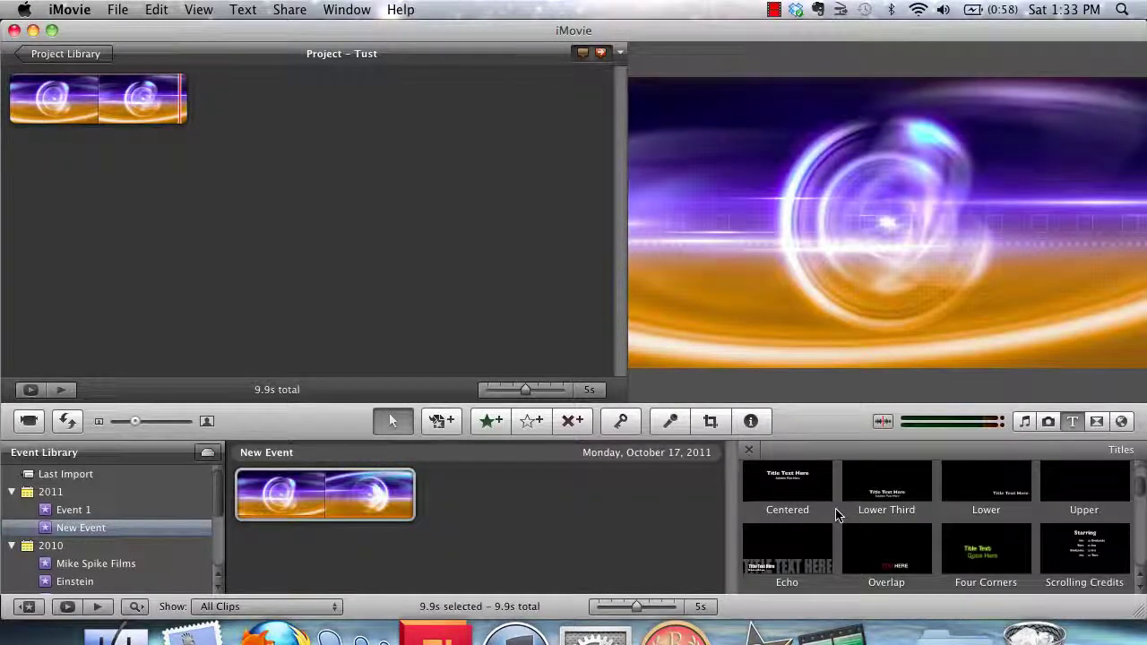
{"action": "left_click_drag", "start_coordinate": [801, 492], "coordinate": [61, 103]}
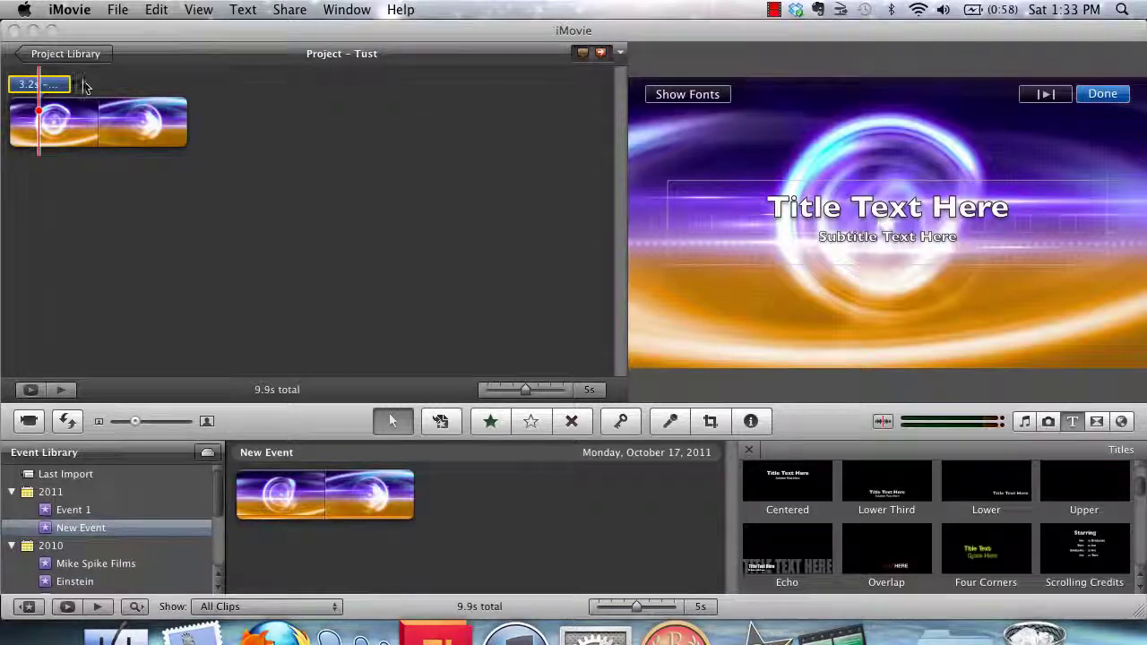
Replace the placeholder title with the single line 'Your Title Goes Here'.
{"action": "left_click", "coordinate": [933, 213]}
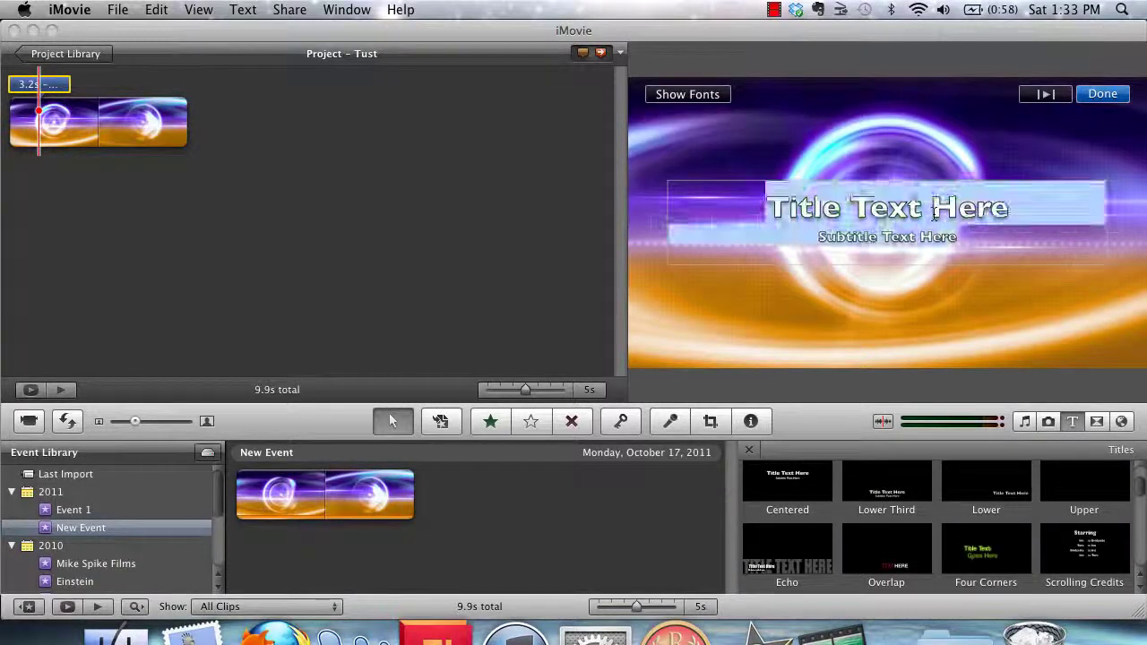
{"action": "type", "text": "Web"}
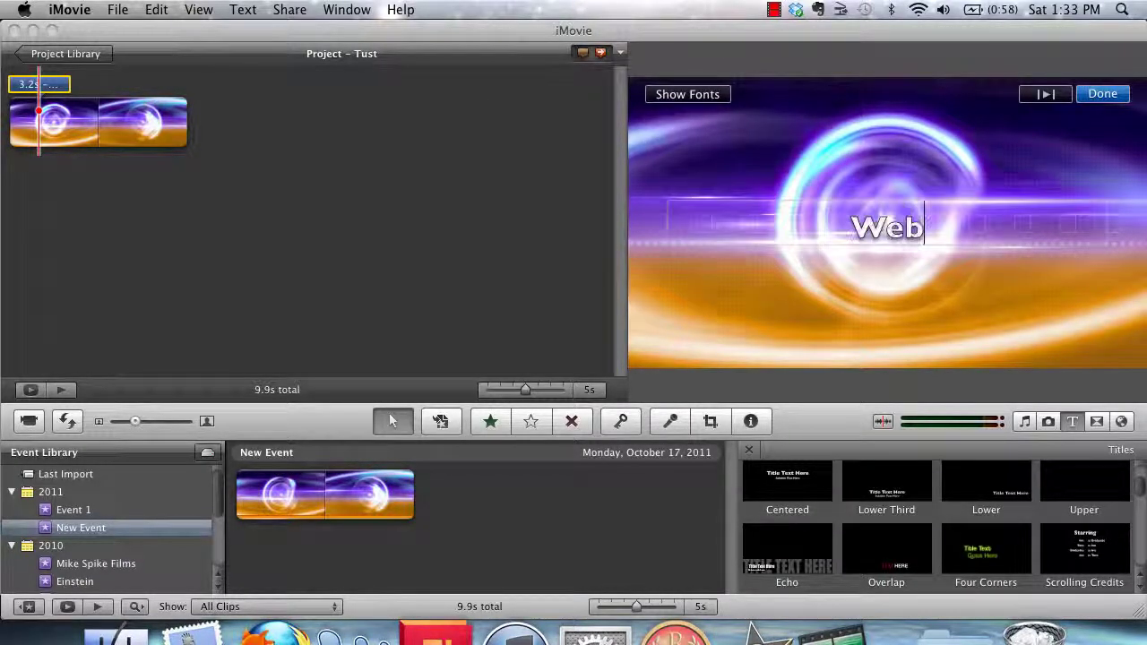
{"action": "type", "text": " Whiz Production"}
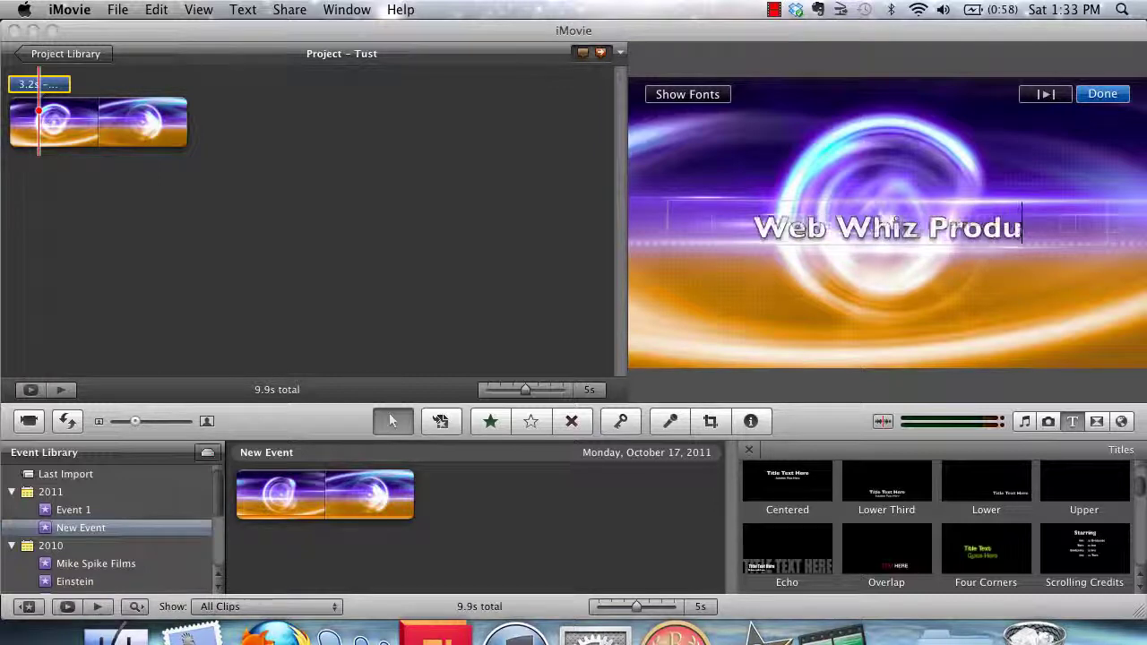
{"action": "key", "text": "BackSpace"}
{"action": "key", "text": "BackSpace"}
{"action": "key", "text": "BackSpace"}
{"action": "key", "text": "BackSpace"}
{"action": "key", "text": "BackSpace"}
{"action": "key", "text": "BackSpace"}
{"action": "key", "text": "BackSpace"}
{"action": "key", "text": "BackSpace"}
{"action": "key", "text": "BackSpace"}
{"action": "key", "text": "BackSpace"}
{"action": "key", "text": "BackSpace"}
{"action": "key", "text": "BackSpace"}
{"action": "key", "text": "BackSpace"}
{"action": "key", "text": "BackSpace"}
{"action": "key", "text": "BackSpace"}
{"action": "key", "text": "BackSpace"}
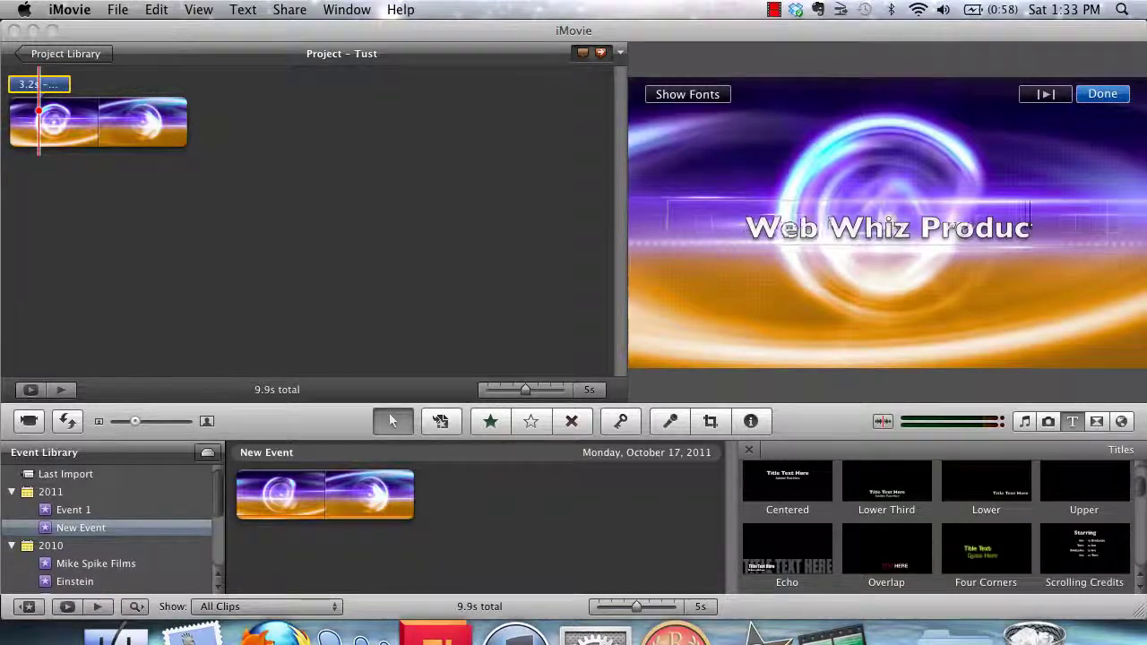
{"action": "key", "text": "BackSpace"}
{"action": "key", "text": "BackSpace"}
{"action": "key", "text": "BackSpace"}
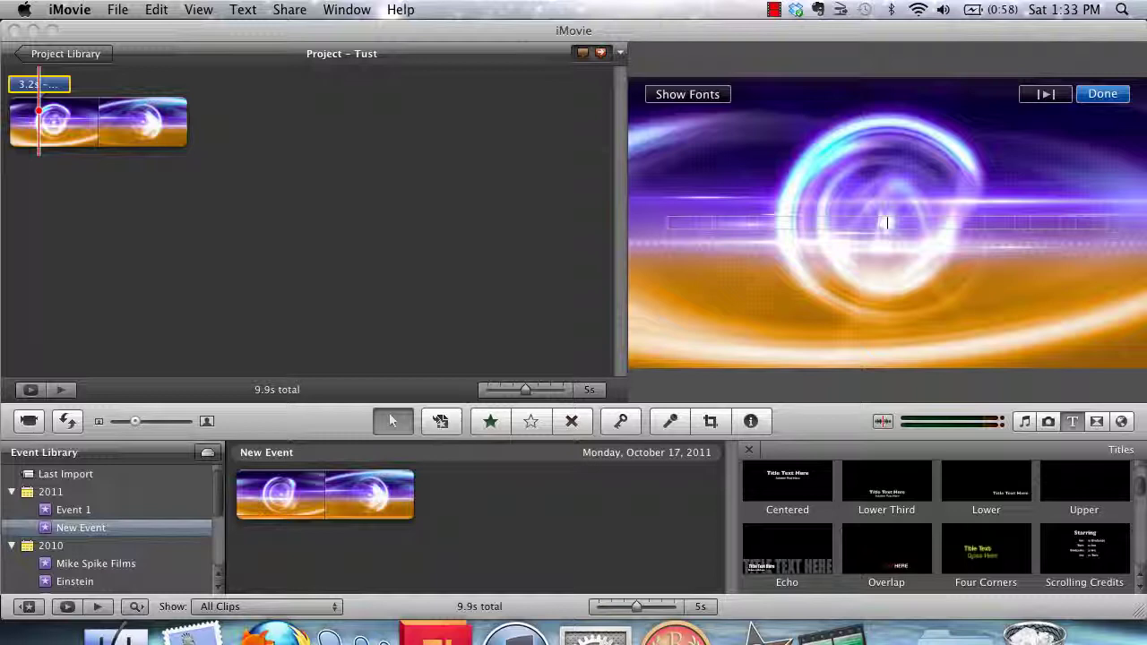
{"action": "type", "text": "Your Tit"}
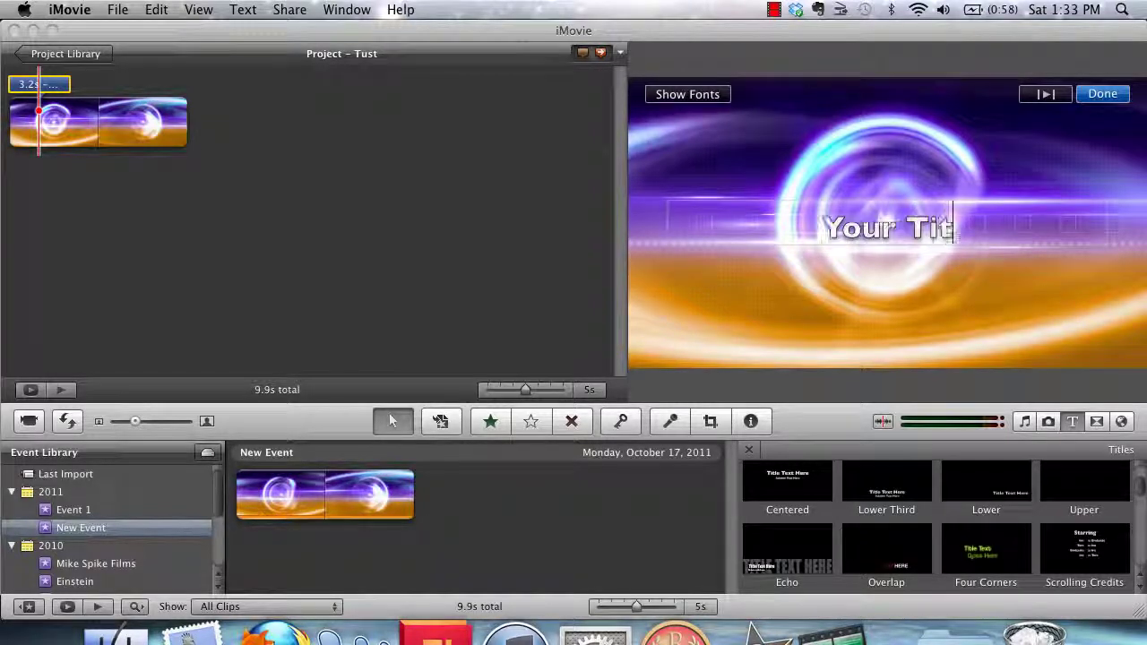
{"action": "type", "text": "le Goes"}
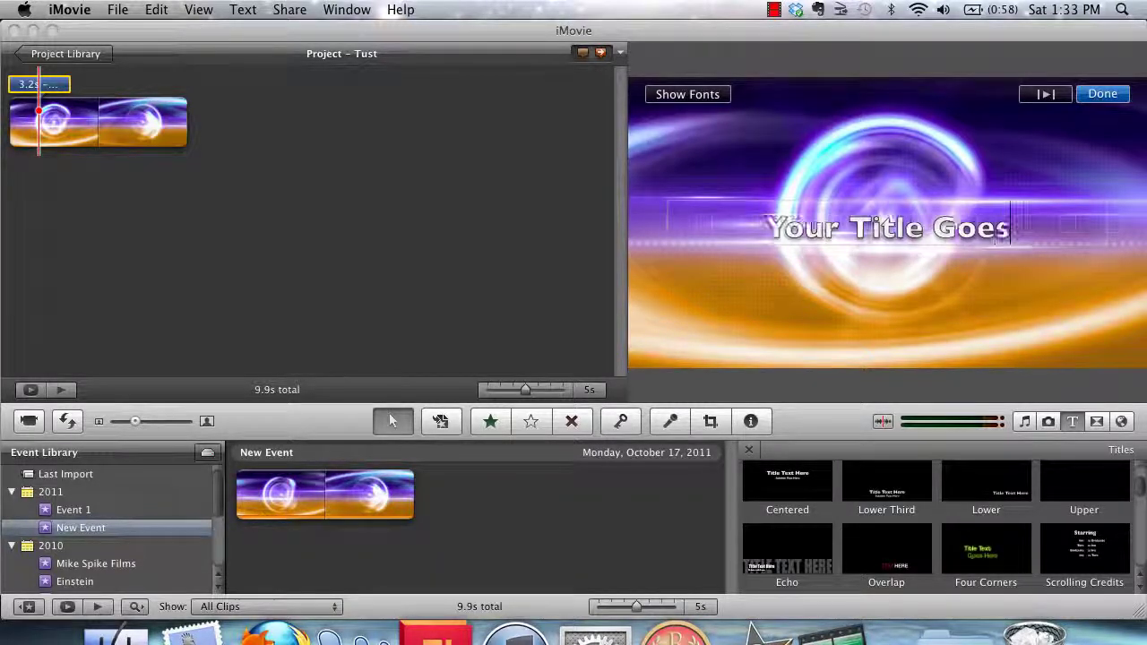
{"action": "type", "text": " Here"}
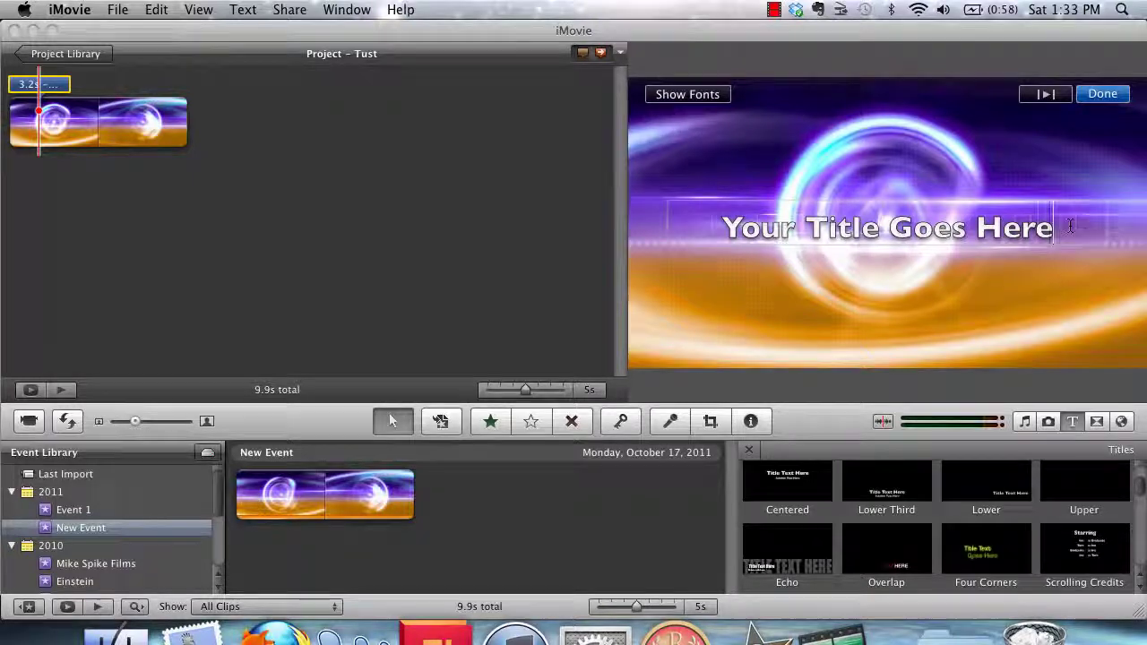
Make the 'Your Title Goes Here' text black through the Fonts colour picker.
{"action": "left_click_drag", "start_coordinate": [1068, 225], "coordinate": [717, 228]}
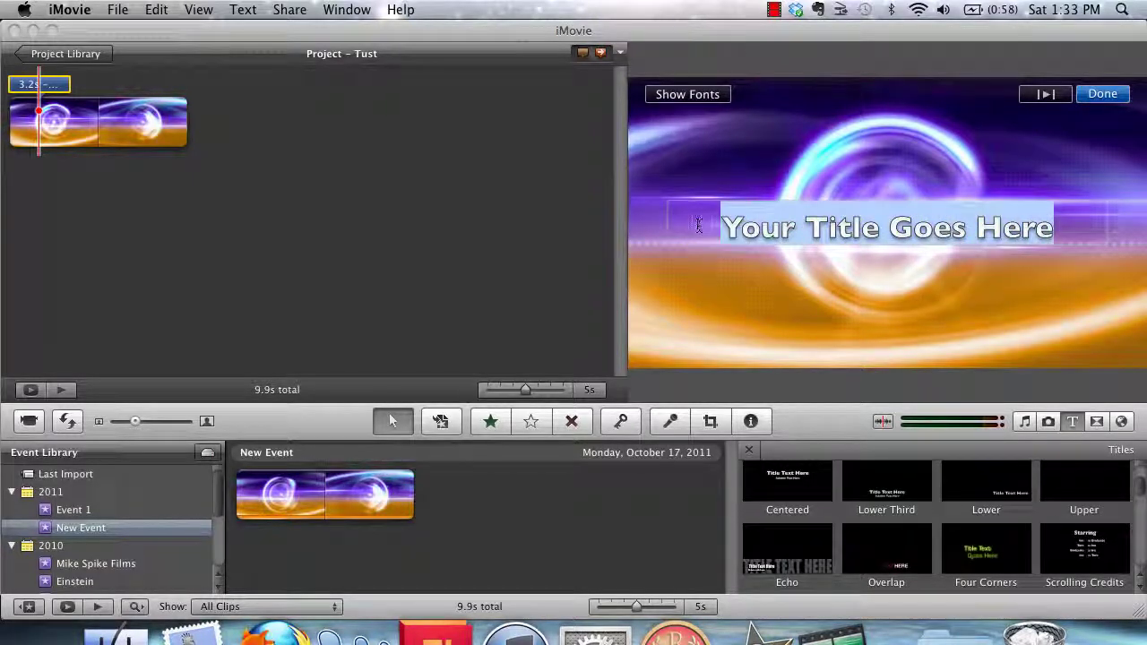
{"action": "left_click", "coordinate": [688, 94]}
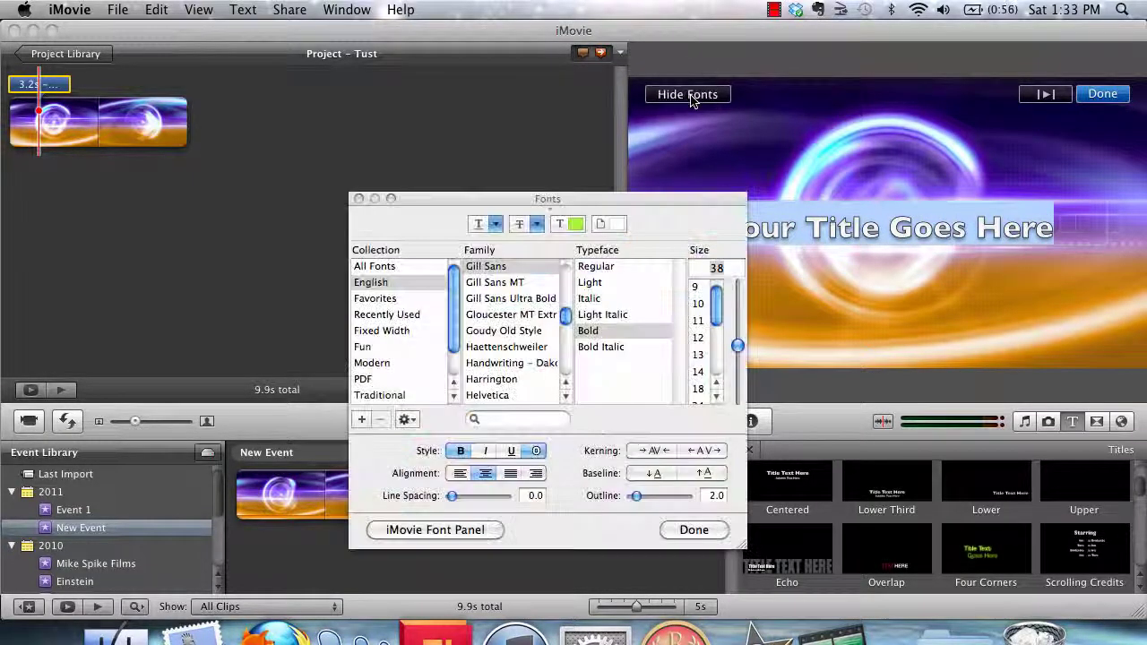
{"action": "left_click", "coordinate": [568, 229]}
{"action": "left_click", "coordinate": [408, 435]}
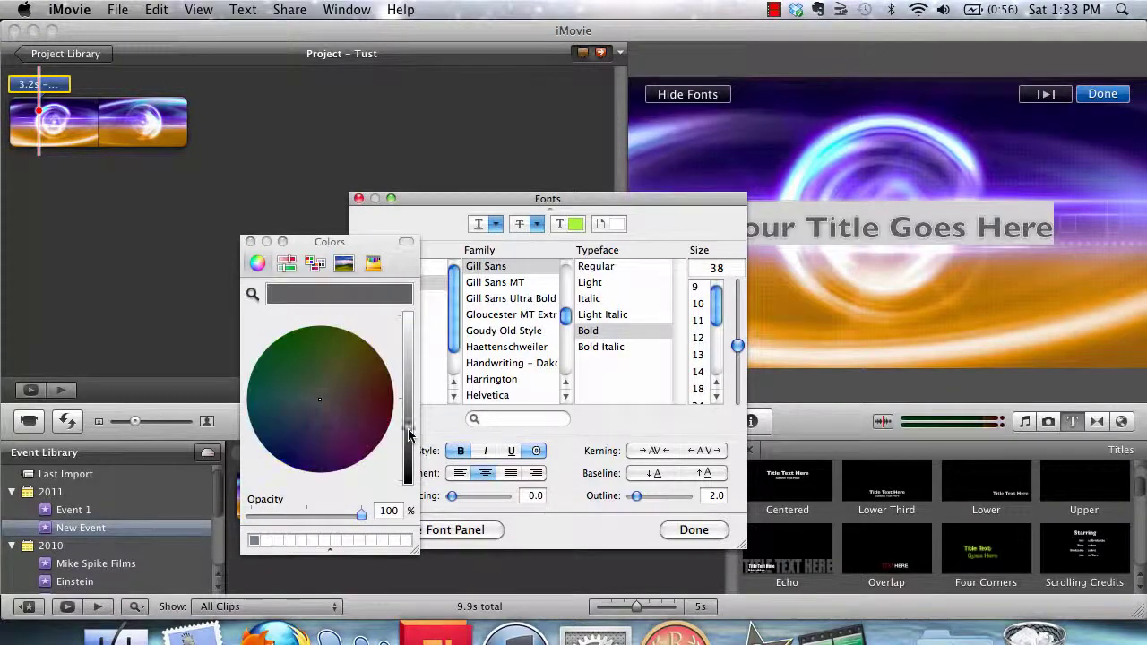
{"action": "left_click_drag", "start_coordinate": [407, 434], "coordinate": [409, 488]}
{"action": "left_click", "coordinate": [250, 242]}
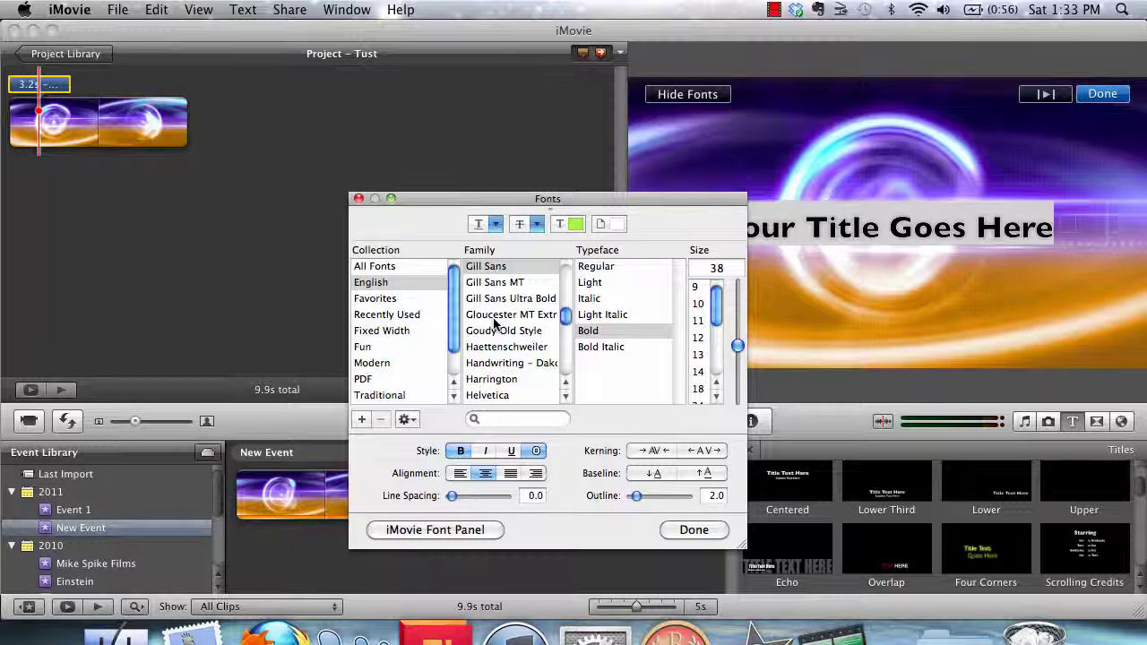
{"action": "scroll", "coordinate": [492, 291], "scroll_direction": "down", "scroll_amount": 3}
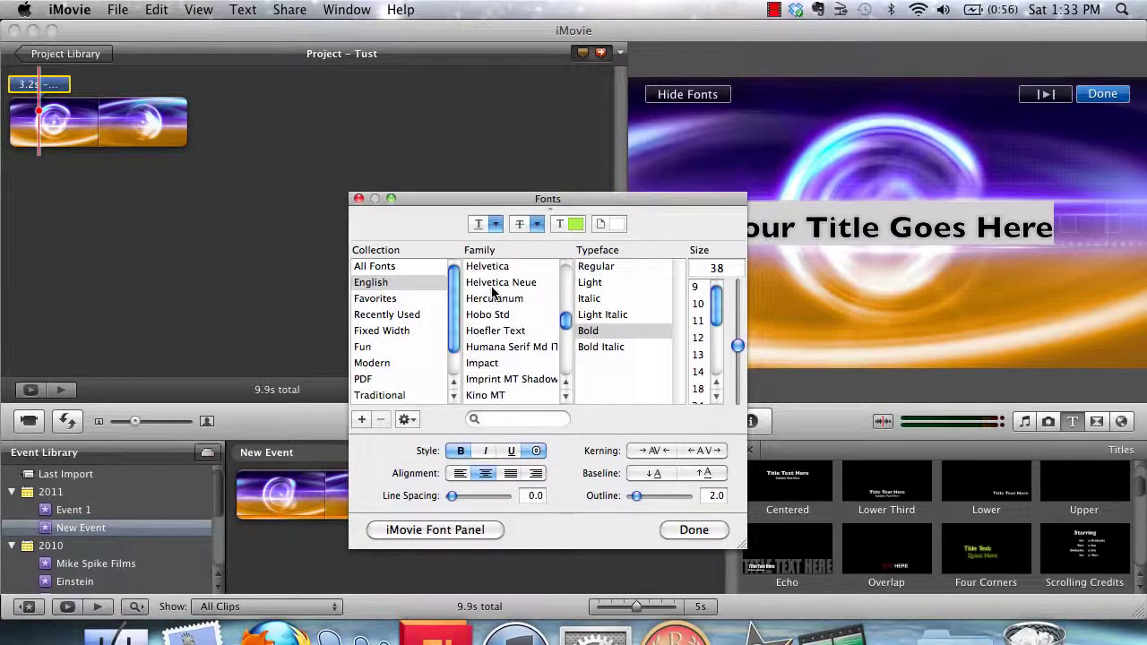
{"action": "scroll", "coordinate": [492, 291], "scroll_direction": "down", "scroll_amount": 3}
{"action": "left_click", "coordinate": [696, 530]}
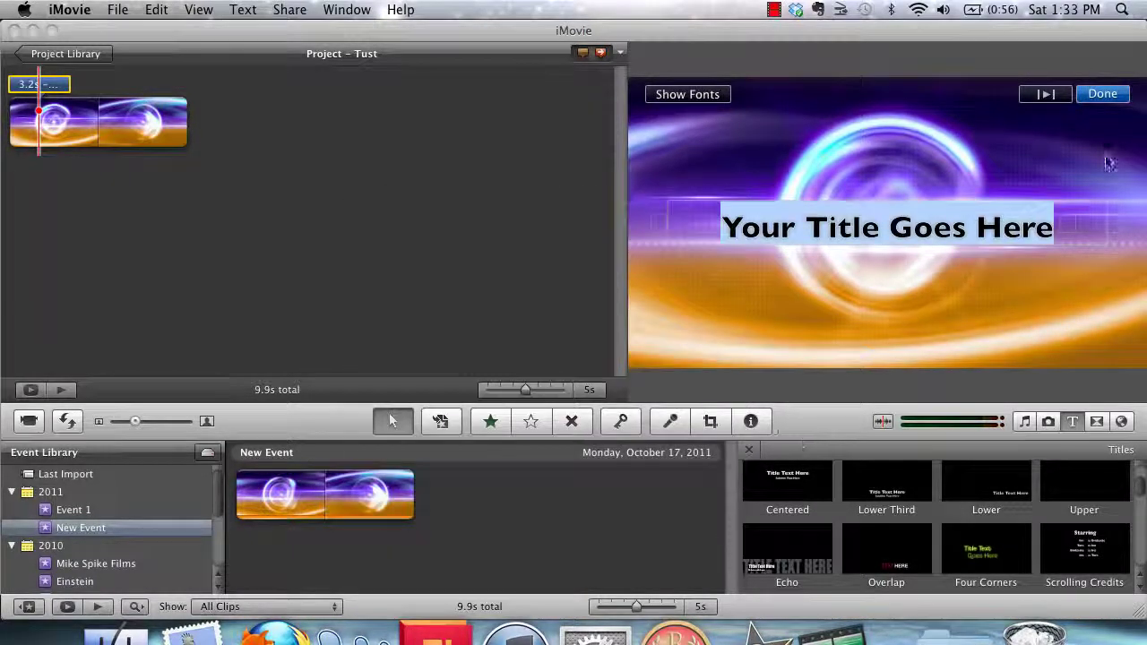
Finish the title, stretch it to 4.9 seconds, and play back its animation.
{"action": "left_click", "coordinate": [1106, 101]}
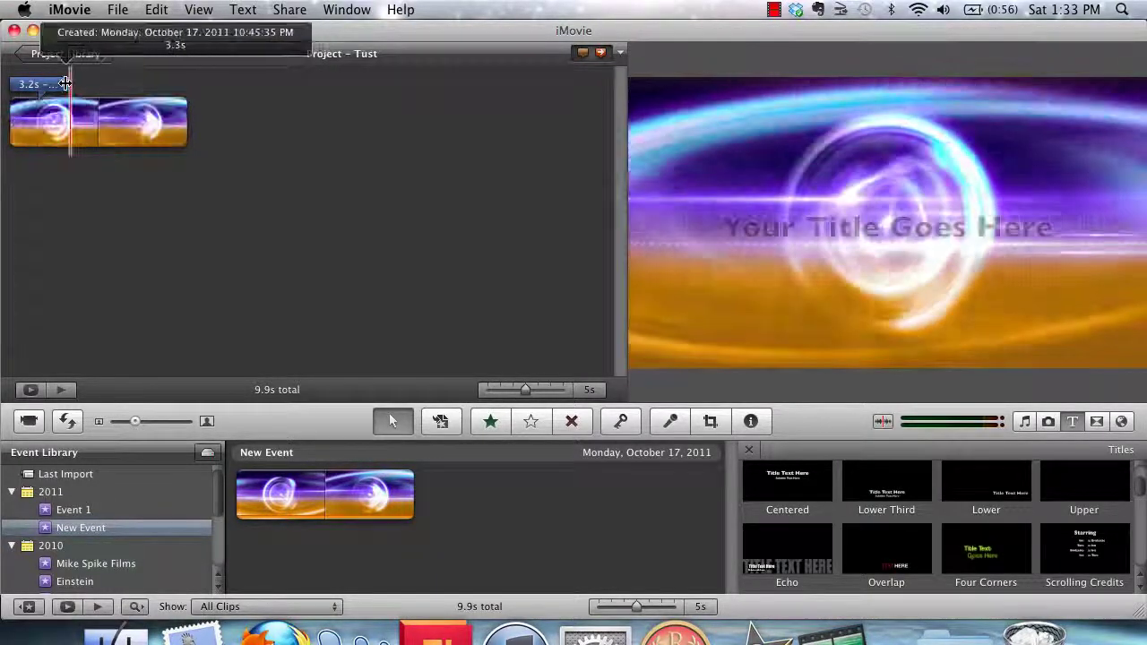
{"action": "left_click_drag", "start_coordinate": [68, 83], "coordinate": [97, 84]}
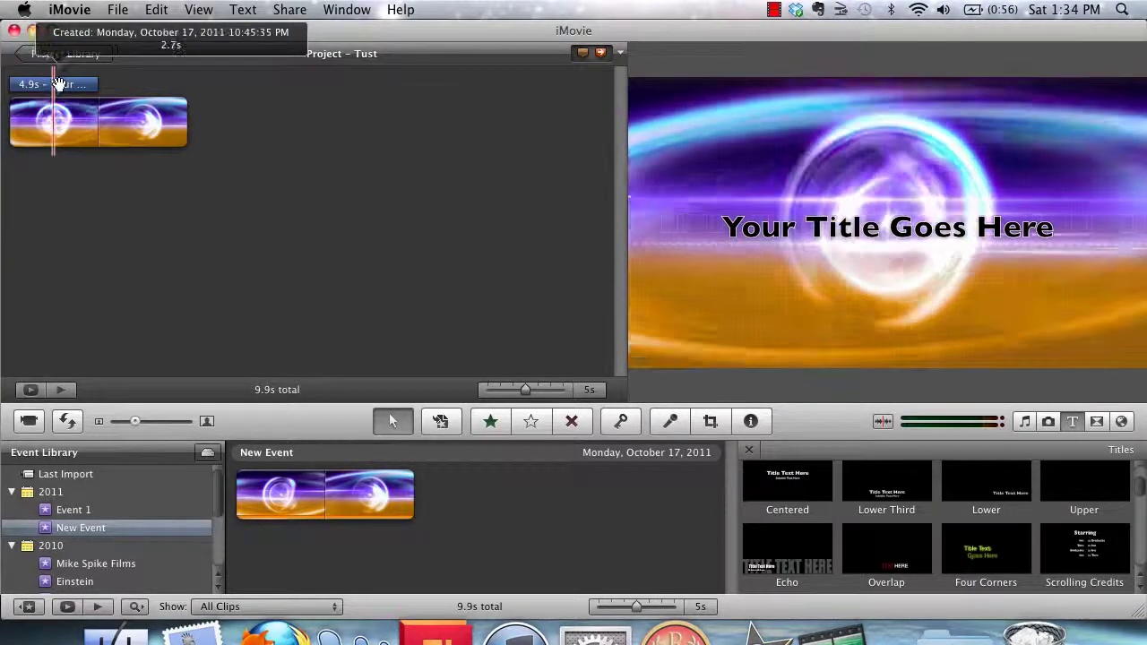
{"action": "key", "text": "space"}
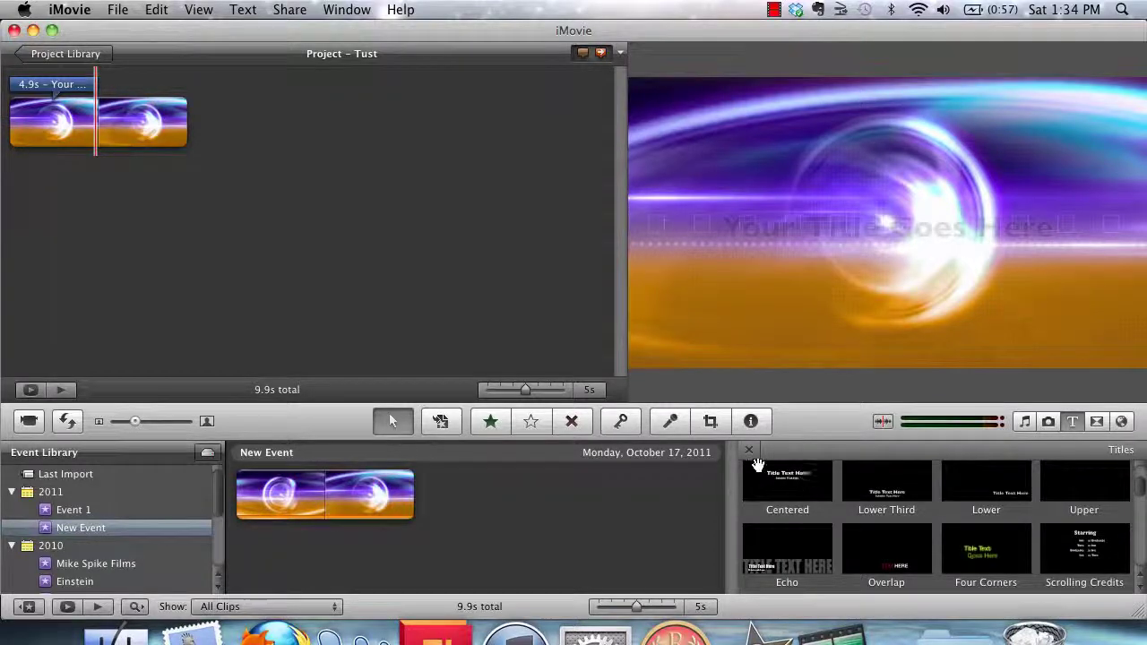
Add a second Centered title over the rest of the clip reading 'Today's Tutorial'.
{"action": "left_click_drag", "start_coordinate": [801, 484], "coordinate": [141, 120]}
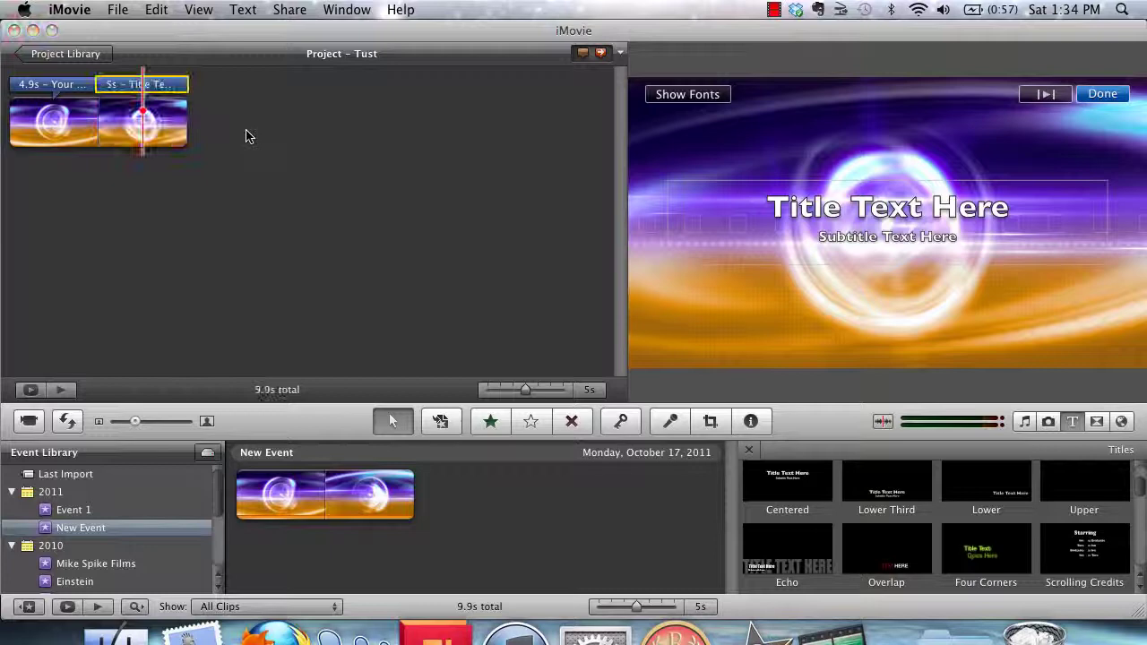
{"action": "left_click", "coordinate": [847, 235]}
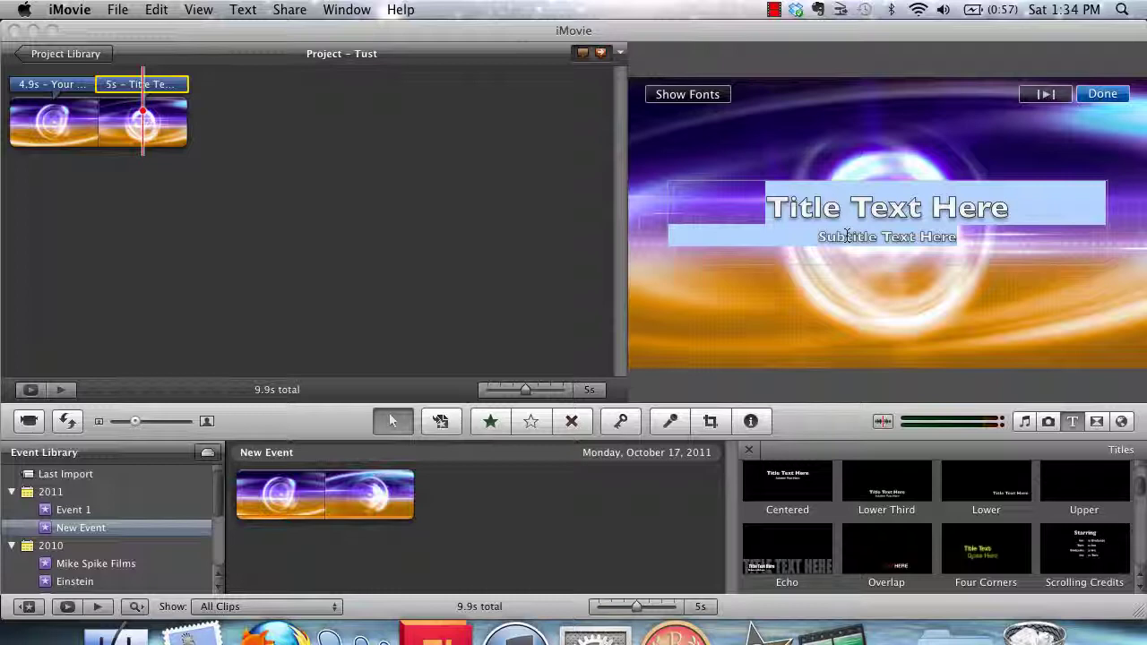
{"action": "type", "text": "T"}
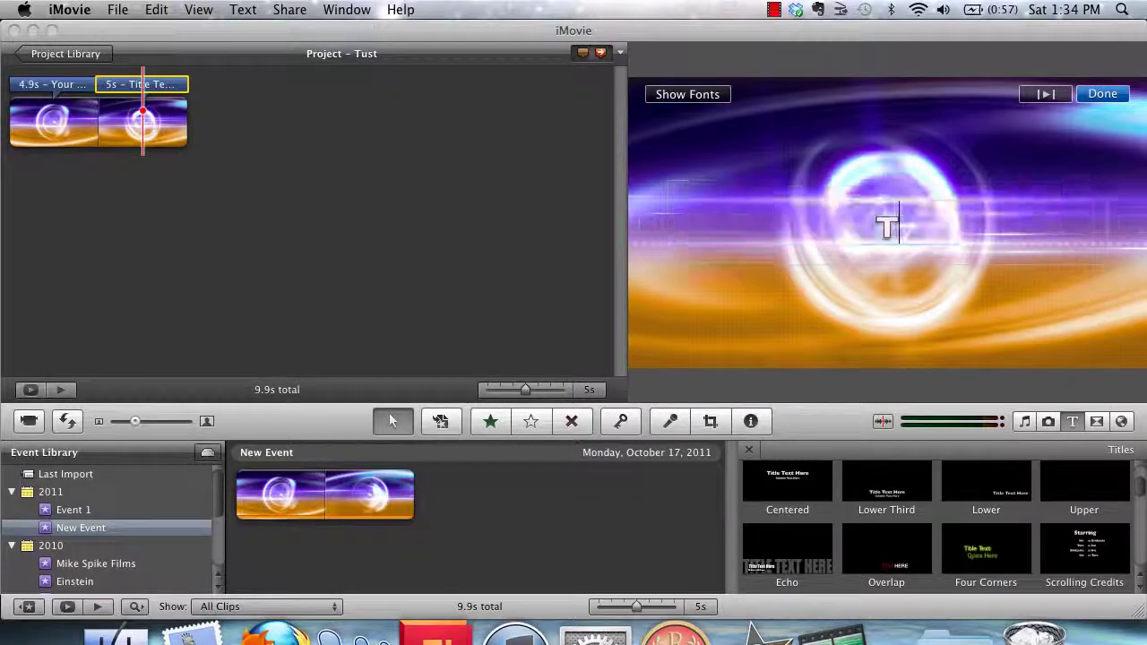
{"action": "type", "text": "oday's "}
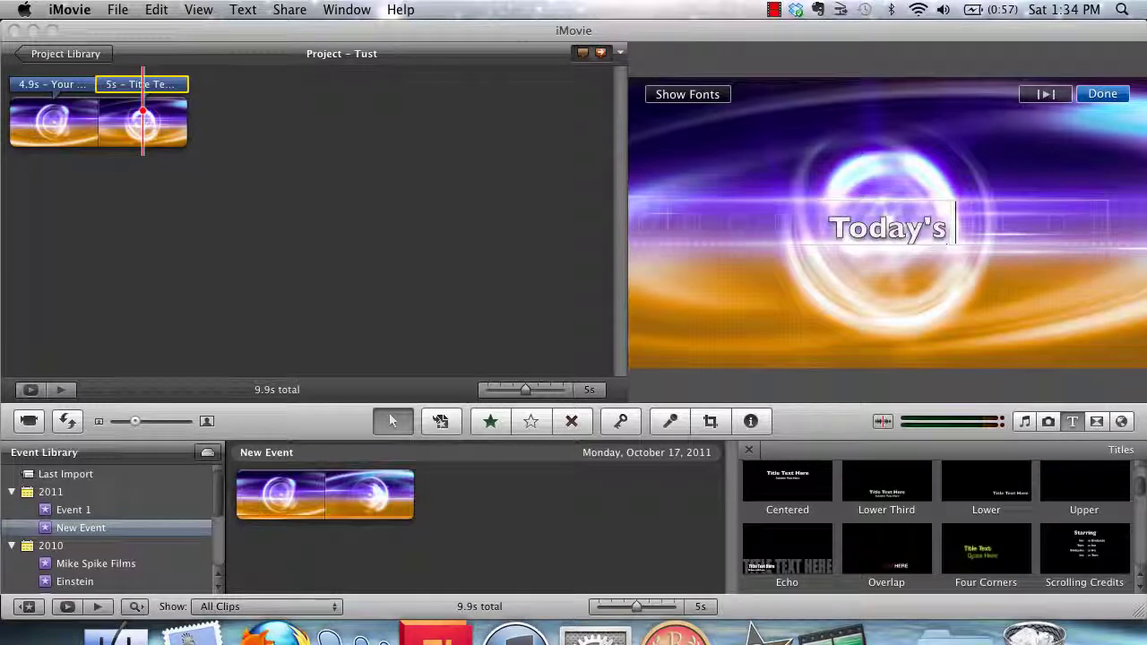
{"action": "type", "text": "Tutorial"}
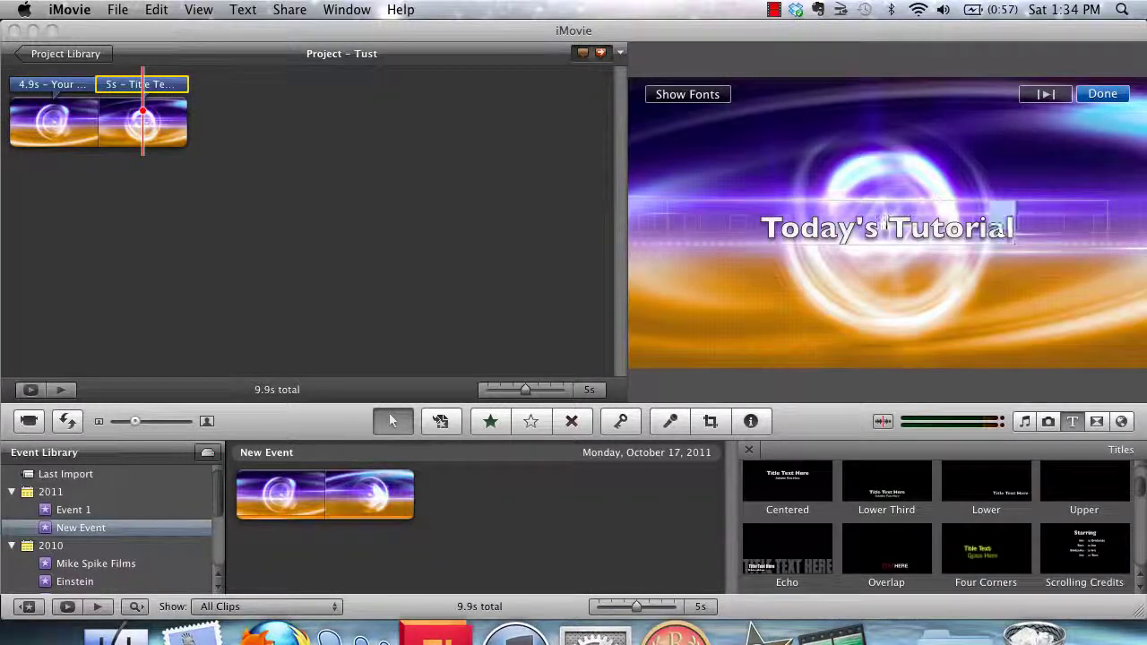
Set the 'Today's Tutorial' text colour to black in the Fonts colour picker.
{"action": "left_click_drag", "start_coordinate": [1017, 229], "coordinate": [724, 215]}
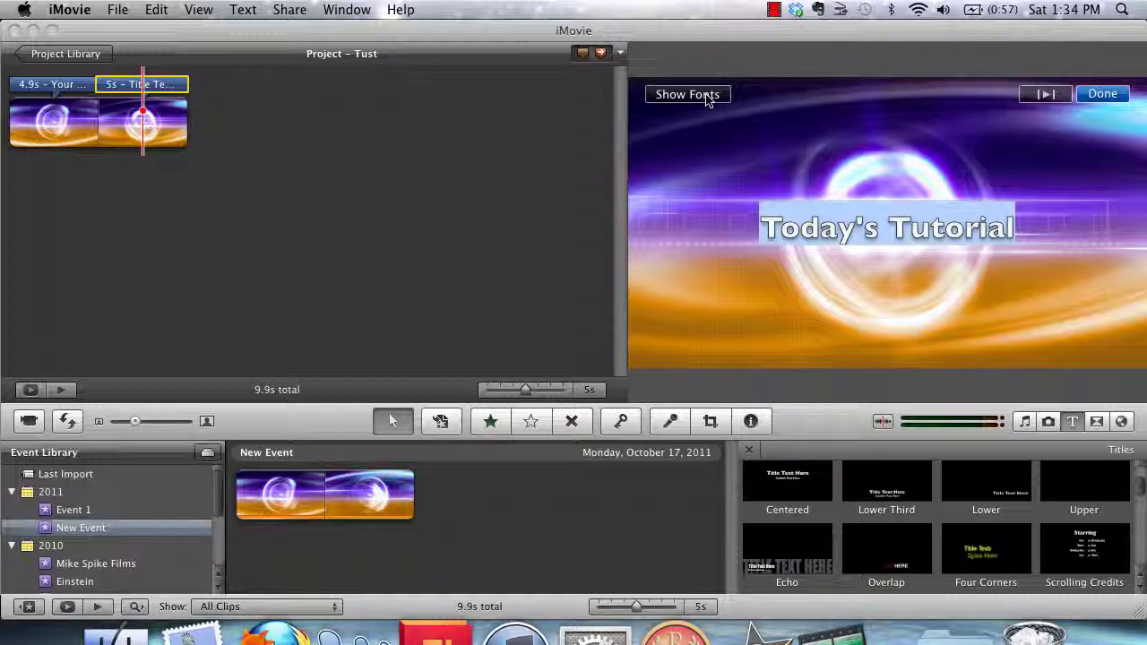
{"action": "left_click", "coordinate": [713, 96]}
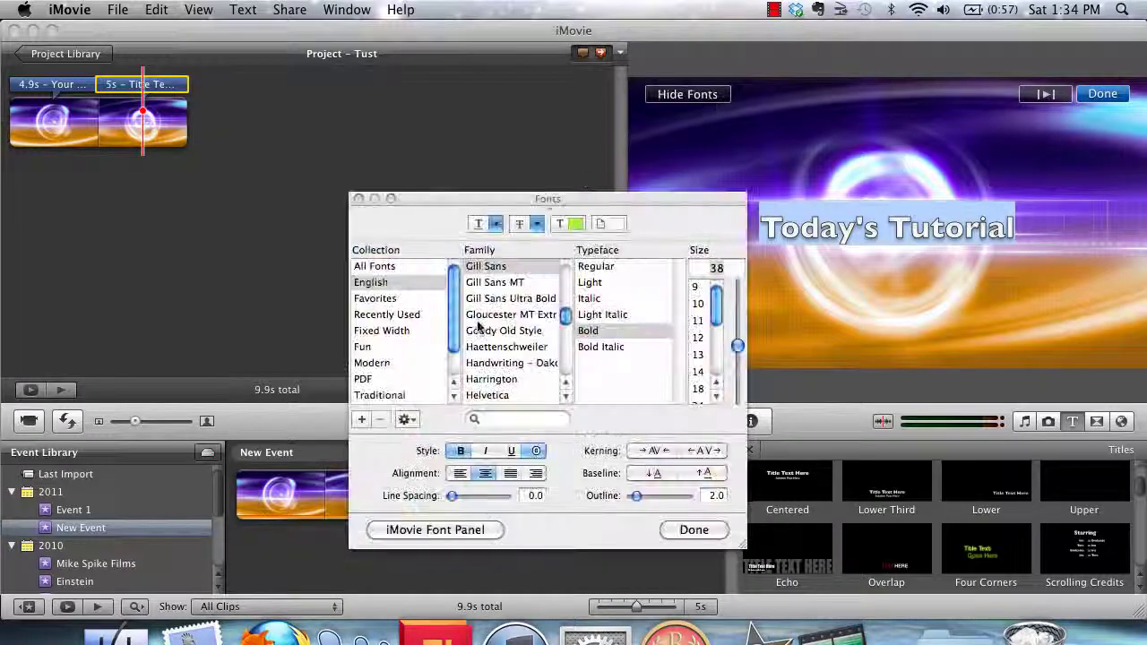
{"action": "left_click", "coordinate": [563, 227]}
{"action": "left_click_drag", "start_coordinate": [404, 437], "coordinate": [409, 529]}
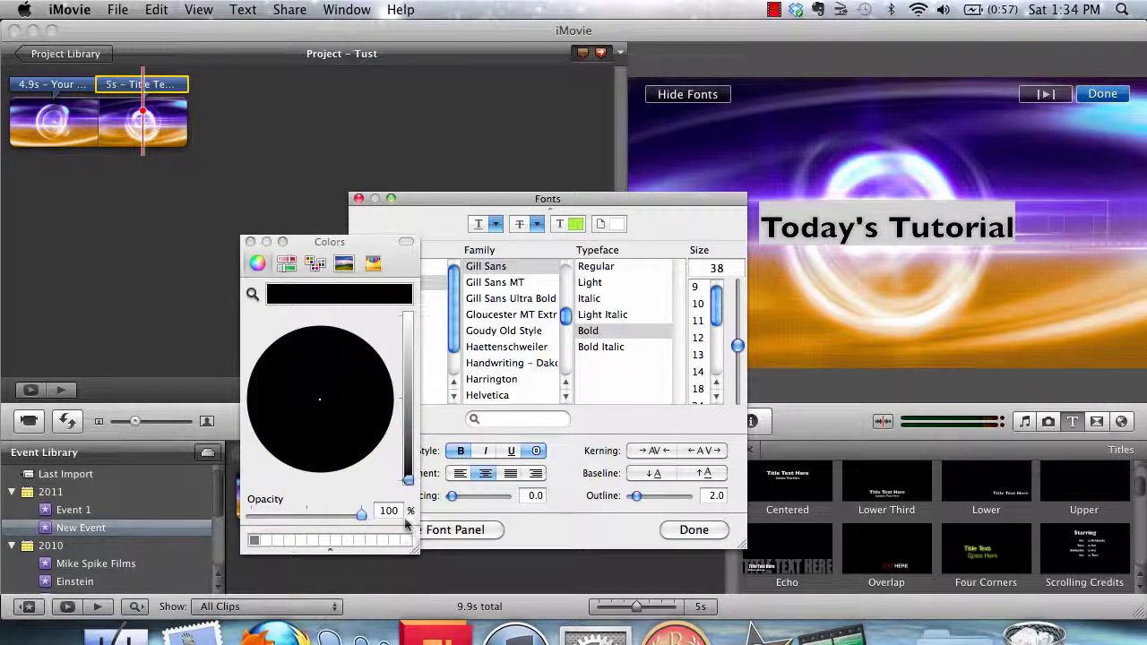
{"action": "left_click", "coordinate": [250, 241]}
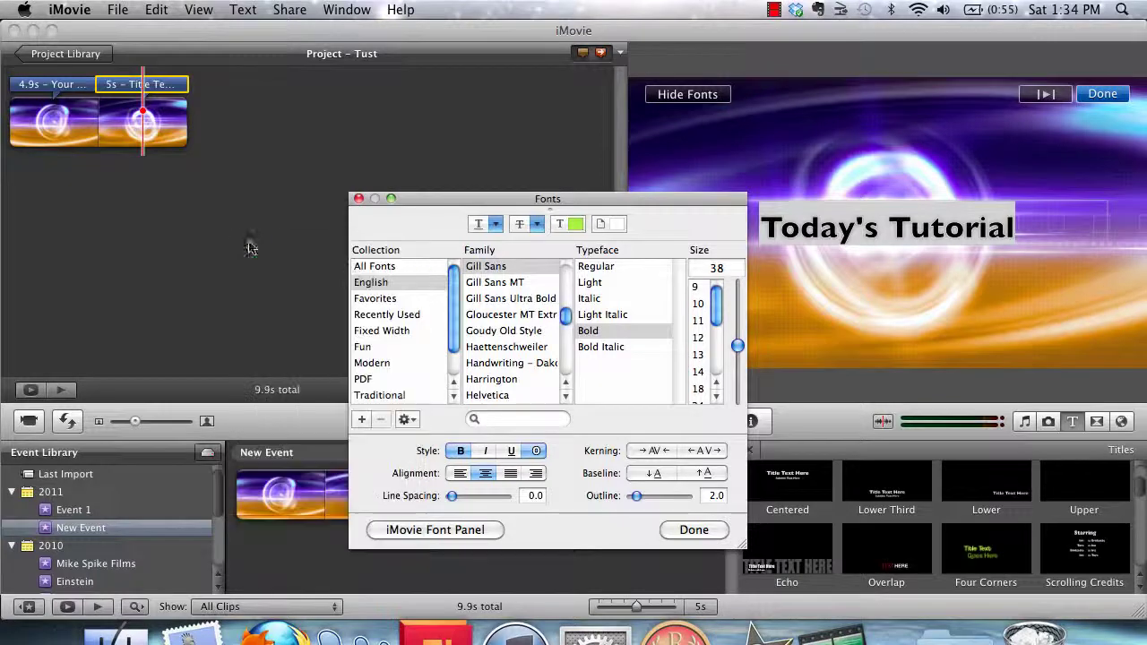
{"action": "left_click", "coordinate": [686, 530]}
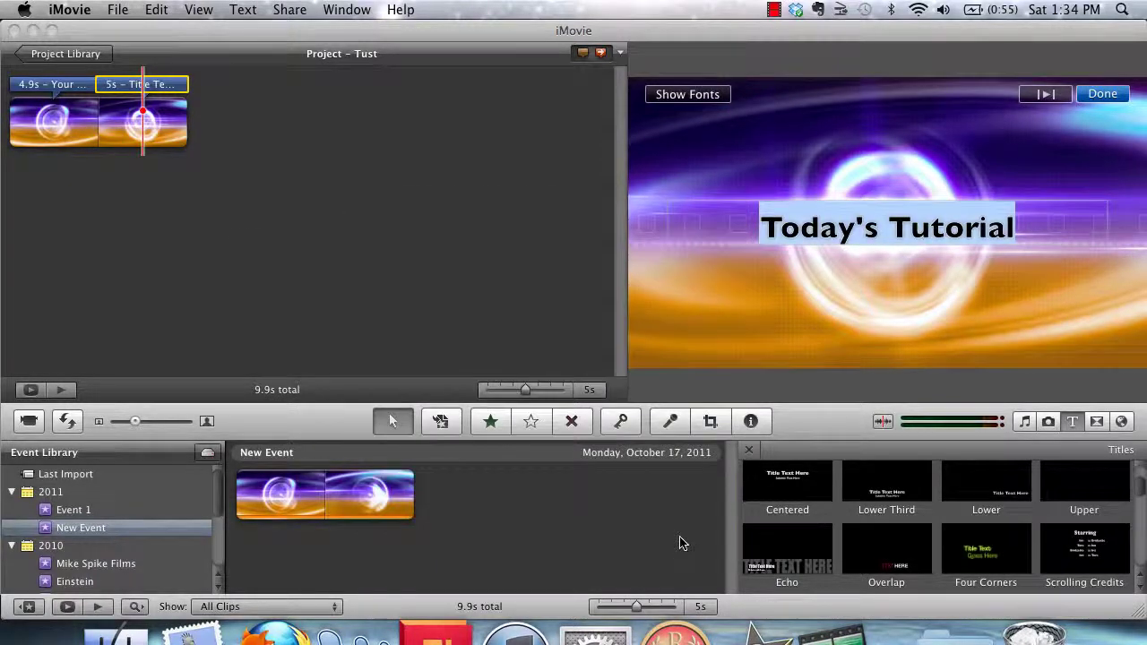
Finish editing the Today's Tutorial title and play the Tust project from the start.
{"action": "left_click", "coordinate": [775, 314]}
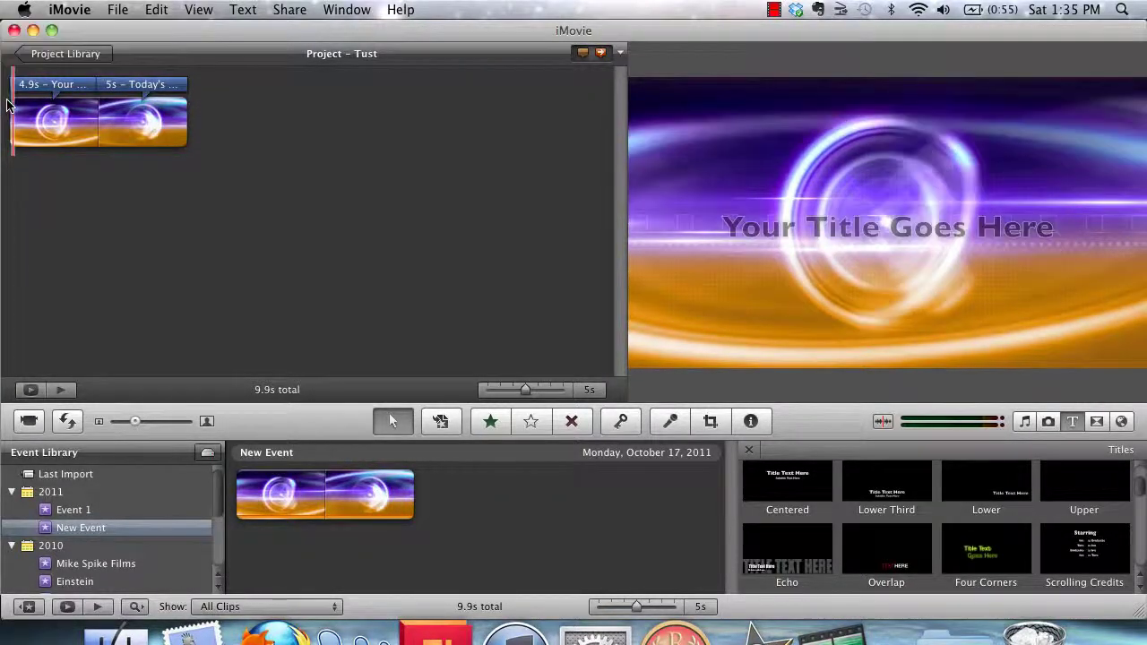
{"action": "key", "text": "space"}
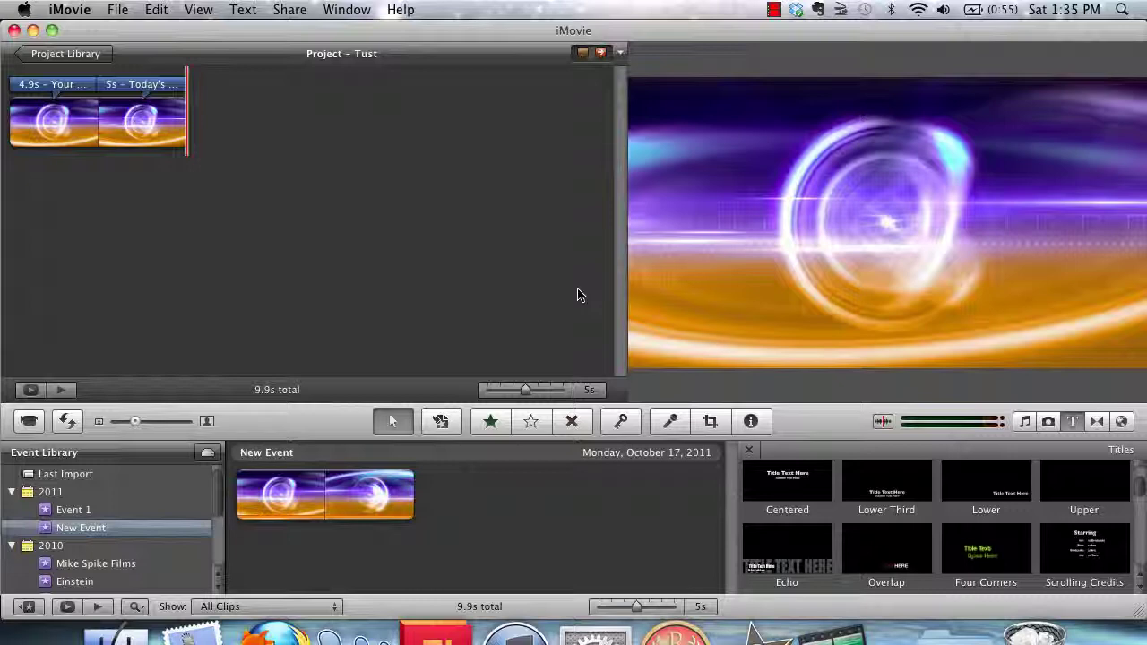
Show the music and sound effects browser with iLife Sound Effects as the source.
{"action": "left_click", "coordinate": [1029, 421]}
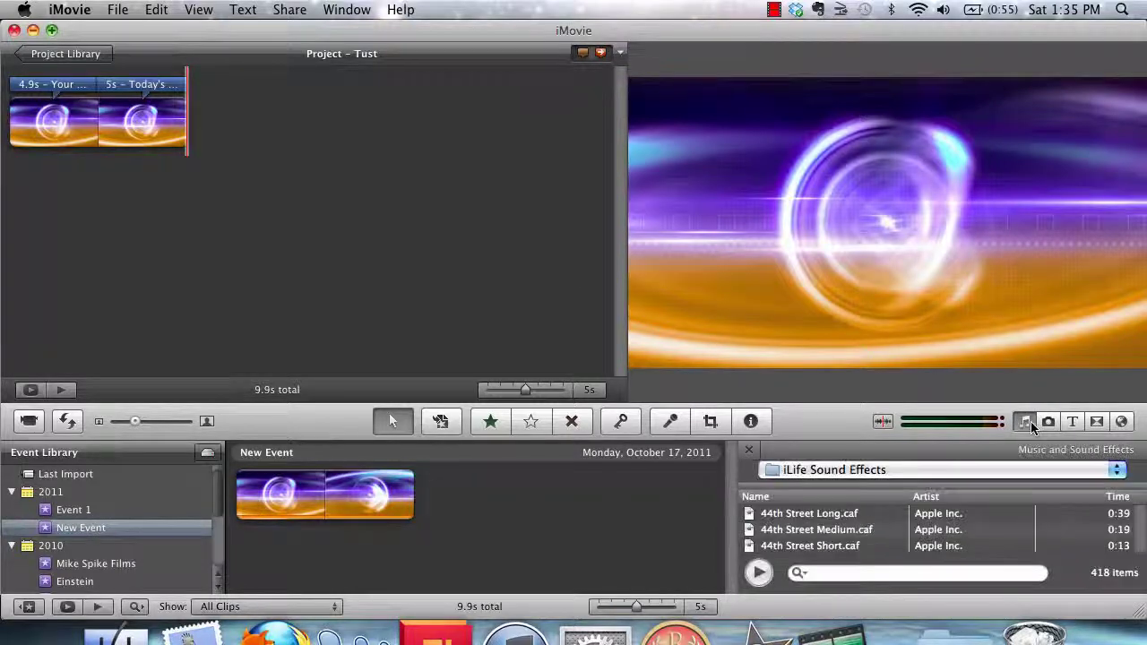
{"action": "left_click", "coordinate": [840, 472]}
{"action": "left_click", "coordinate": [818, 472]}
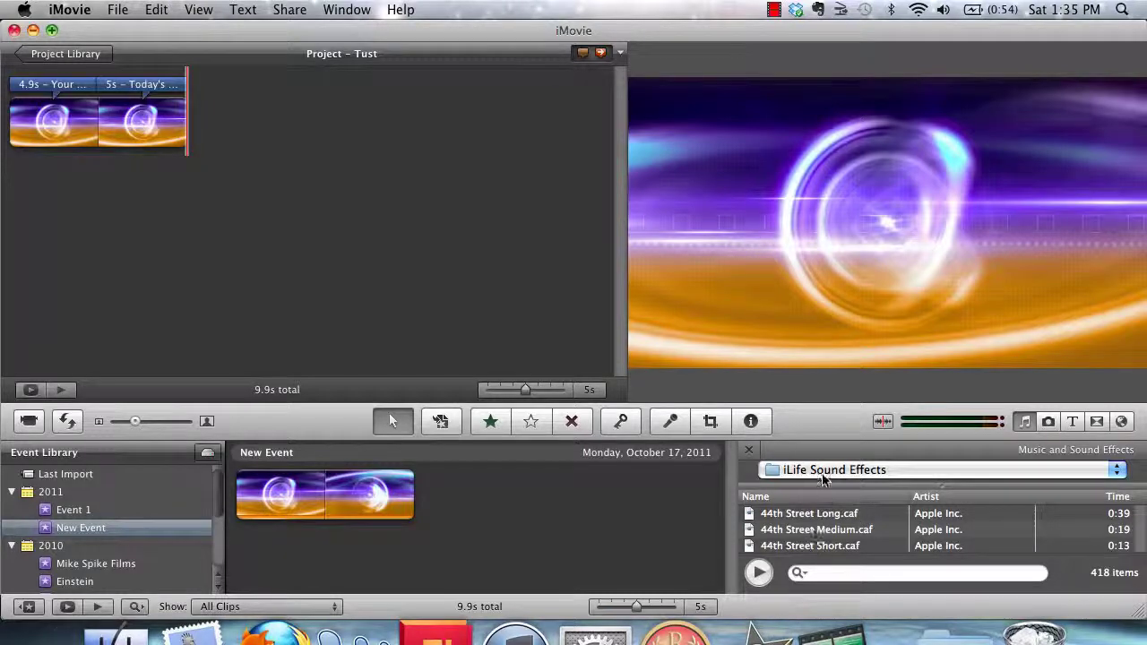
Scroll through the 418 iLife Sound Effects and preview Broadcast News Short.
{"action": "scroll", "coordinate": [834, 512], "scroll_direction": "down", "scroll_amount": 5}
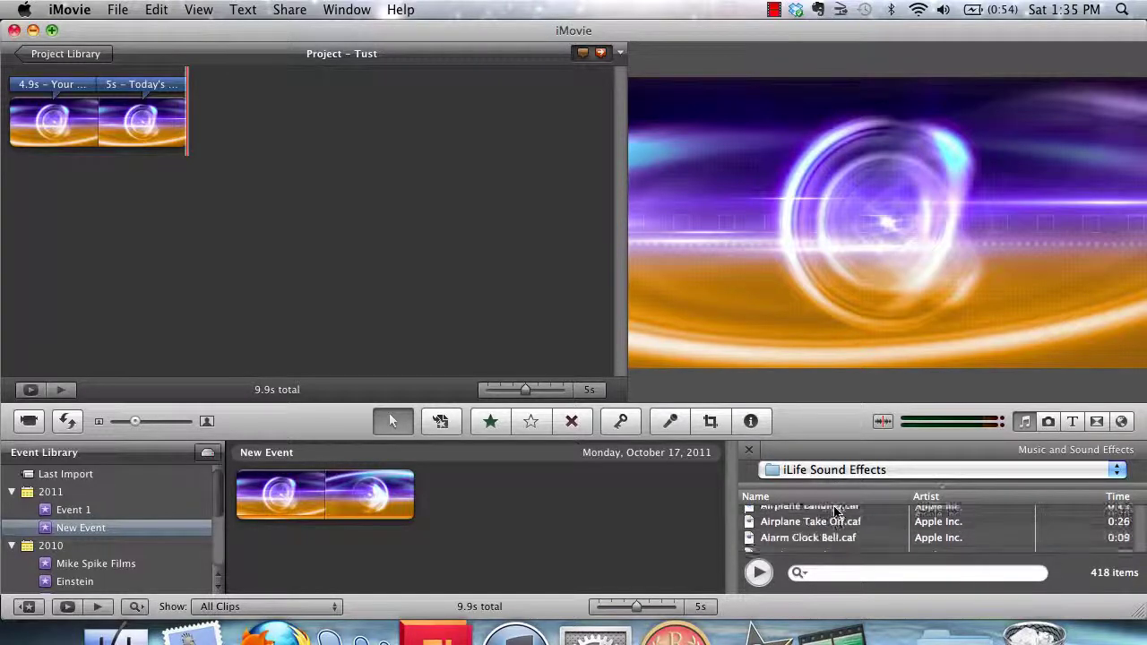
{"action": "scroll", "coordinate": [835, 511], "scroll_direction": "down", "scroll_amount": 3}
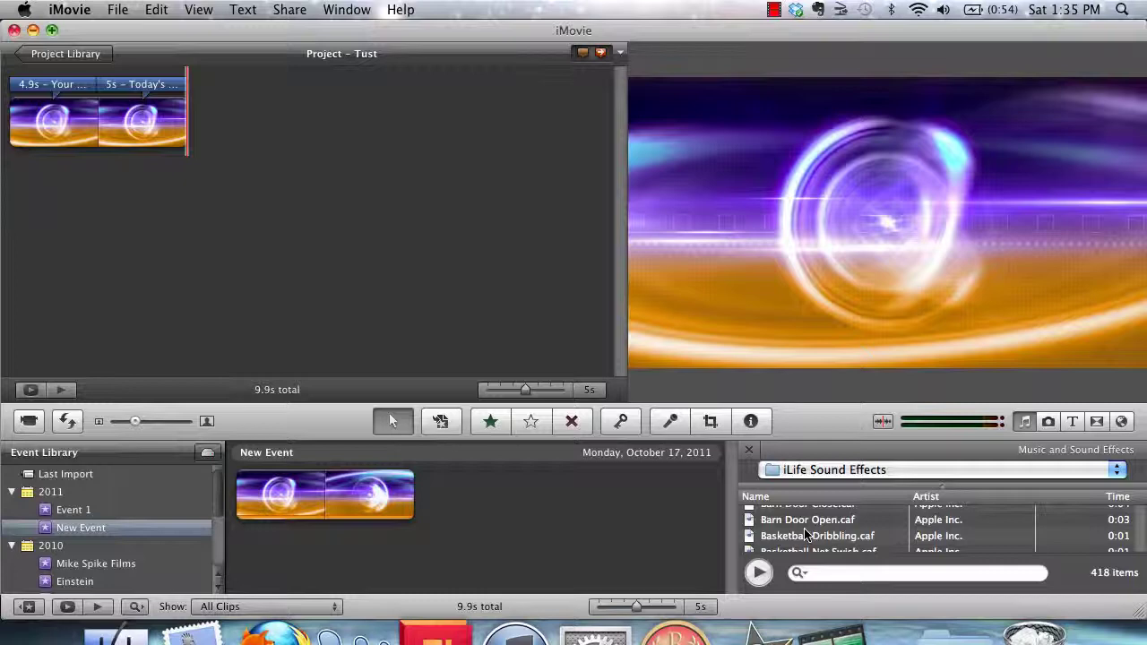
{"action": "scroll", "coordinate": [805, 535], "scroll_direction": "down", "scroll_amount": 8}
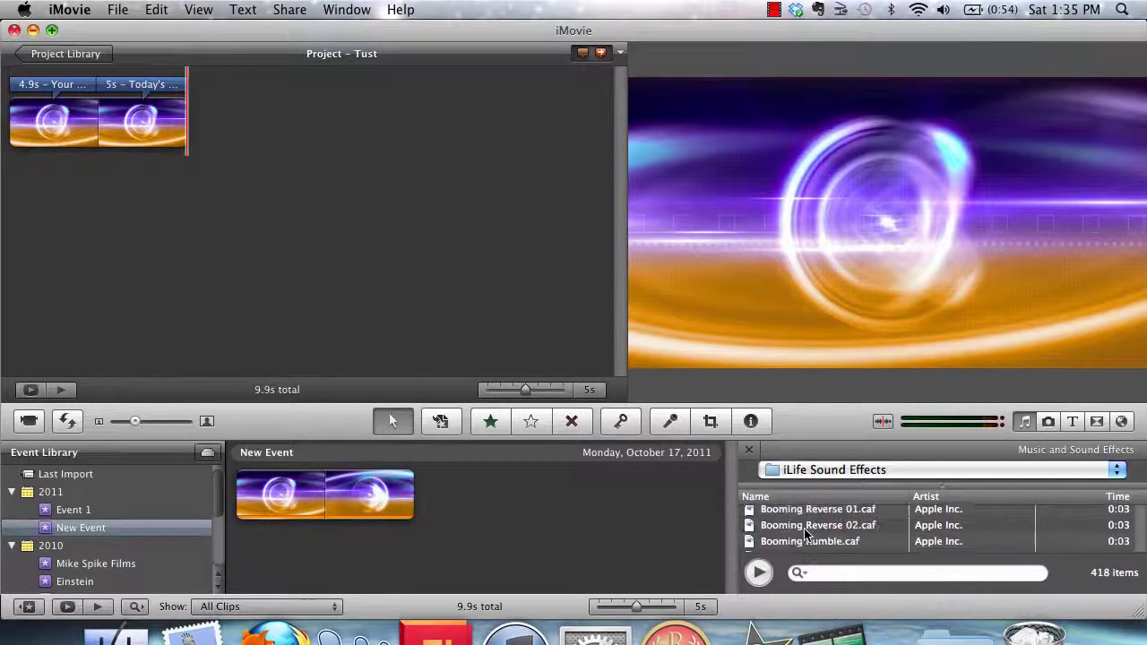
{"action": "scroll", "coordinate": [805, 535], "scroll_direction": "down", "scroll_amount": 3}
{"action": "scroll", "coordinate": [805, 535], "scroll_direction": "up", "scroll_amount": 1}
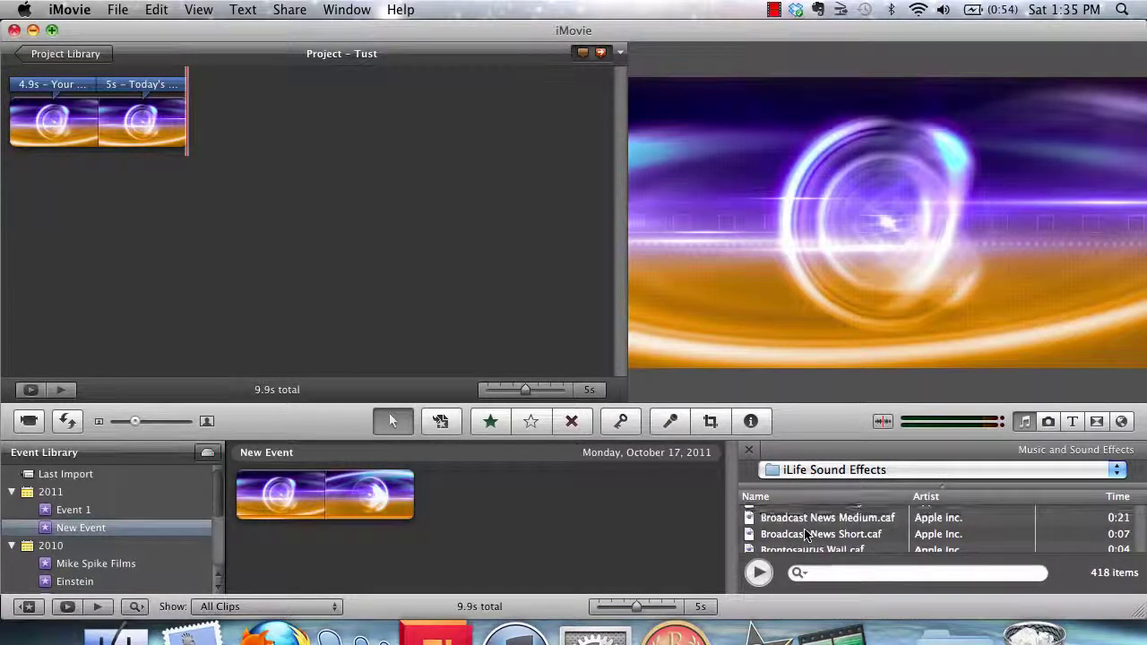
{"action": "left_click", "coordinate": [804, 535]}
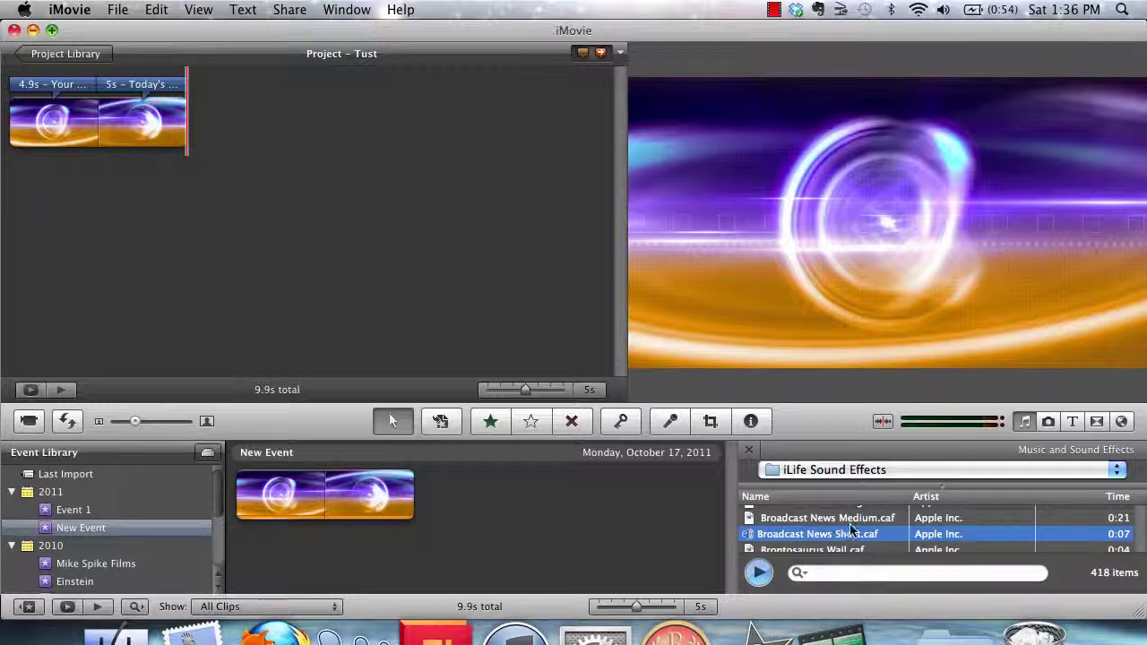
{"action": "scroll", "coordinate": [851, 530], "scroll_direction": "down", "scroll_amount": 3}
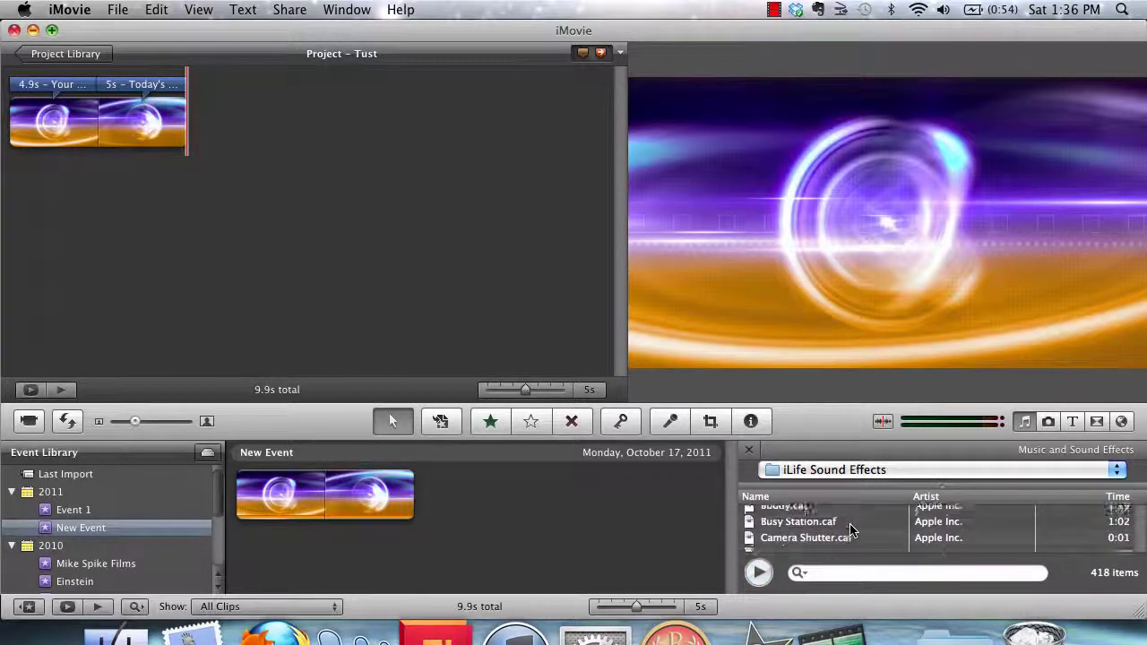
{"action": "scroll", "coordinate": [851, 531], "scroll_direction": "up", "scroll_amount": 2}
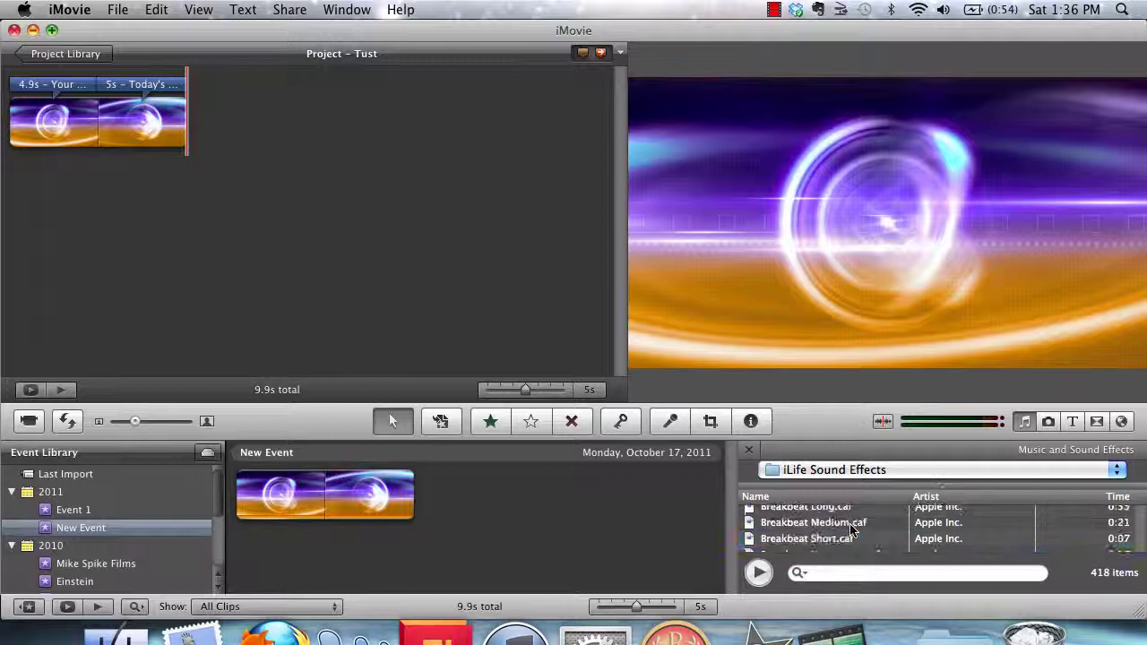
{"action": "scroll", "coordinate": [852, 530], "scroll_direction": "up", "scroll_amount": 5}
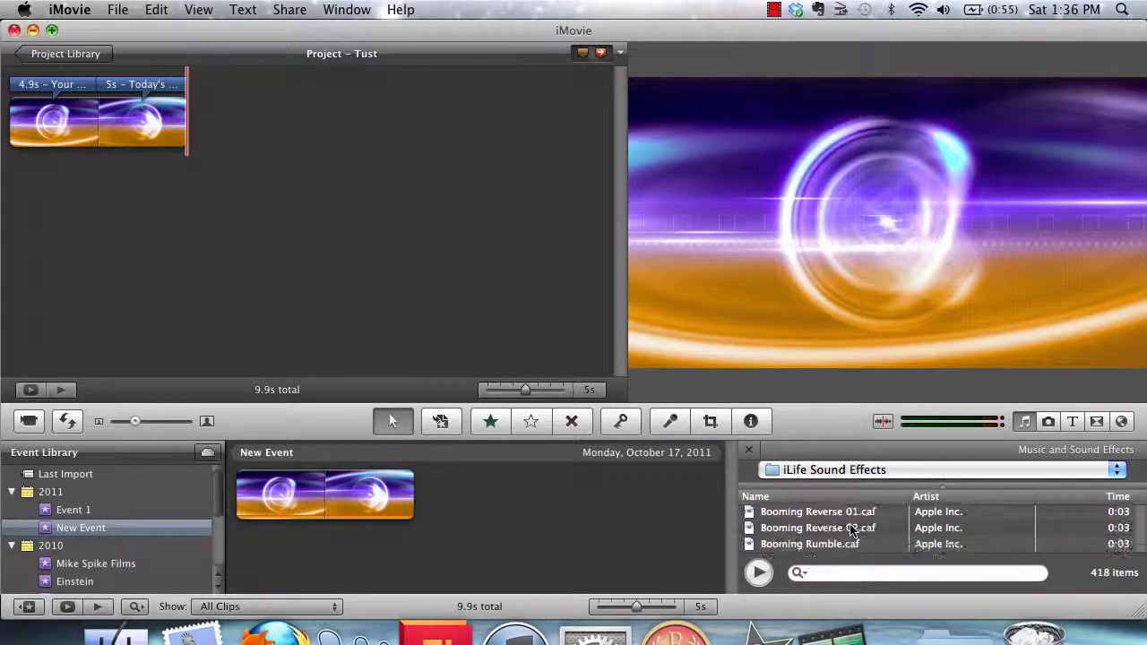
{"action": "scroll", "coordinate": [851, 530], "scroll_direction": "down", "scroll_amount": 2}
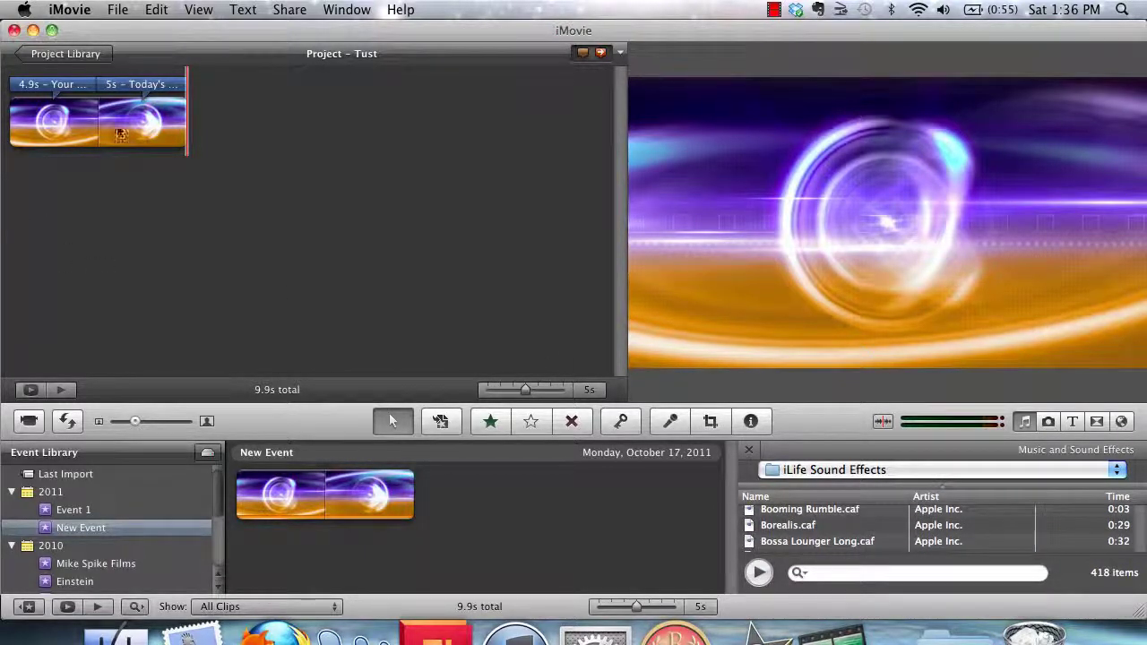
Move the playhead into the Today's Tutorial clip and preview Borealis, Bossa Lounger Short and Breakbeat Short.
{"action": "left_click", "coordinate": [123, 135]}
{"action": "left_click", "coordinate": [782, 529]}
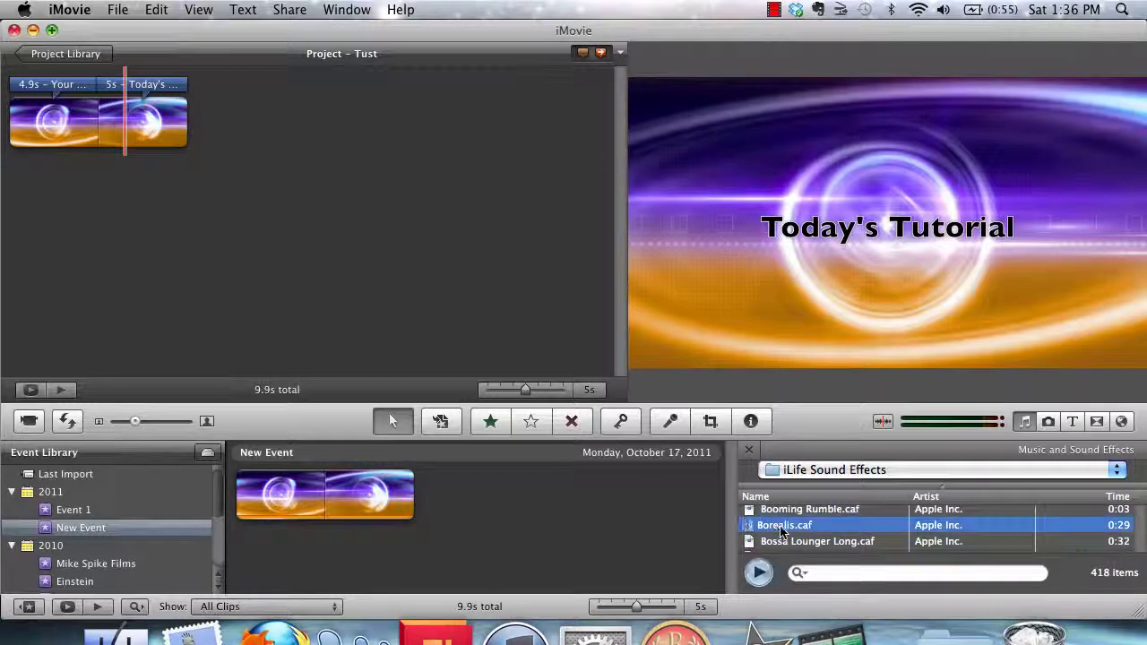
{"action": "scroll", "coordinate": [791, 516], "scroll_direction": "down", "scroll_amount": 3}
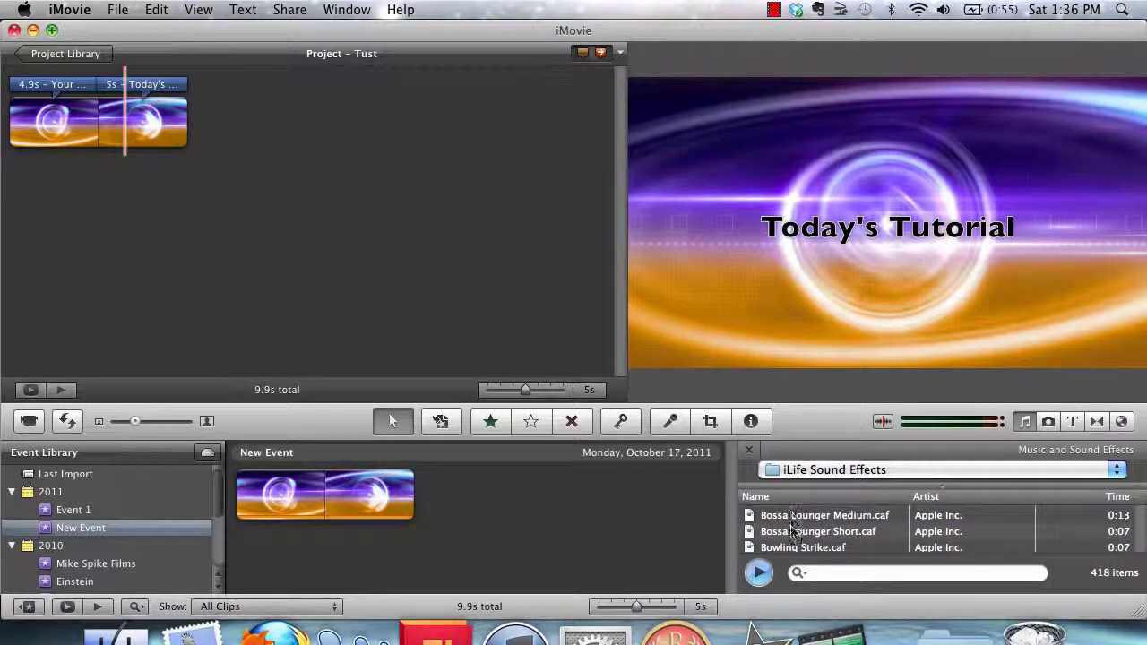
{"action": "left_click", "coordinate": [792, 533]}
{"action": "scroll", "coordinate": [792, 534], "scroll_direction": "down", "scroll_amount": 5}
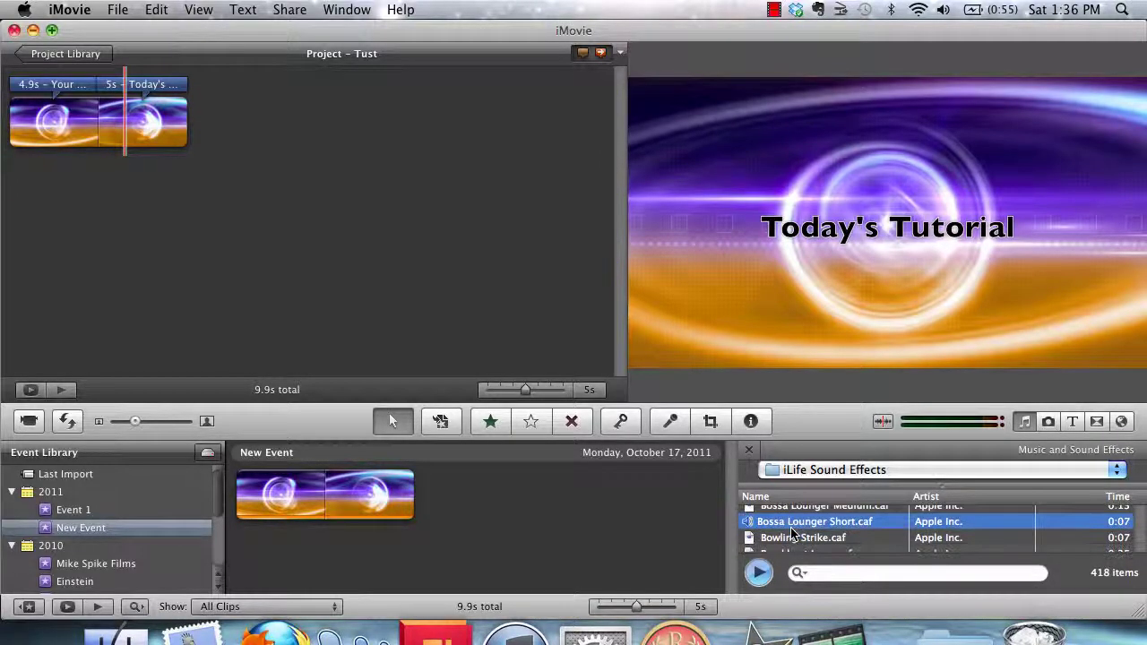
{"action": "left_click", "coordinate": [794, 532]}
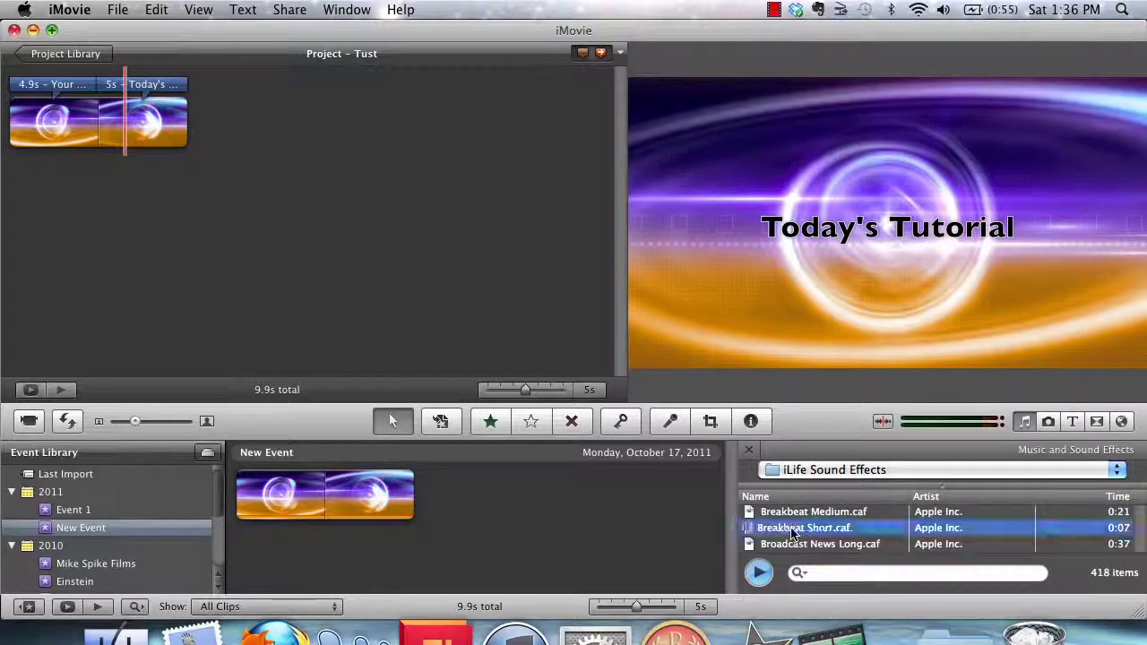
Add Breakbeat Short.caf as a 7.5-second sound effect at the project start and play it back.
{"action": "left_click_drag", "start_coordinate": [807, 532], "coordinate": [13, 117]}
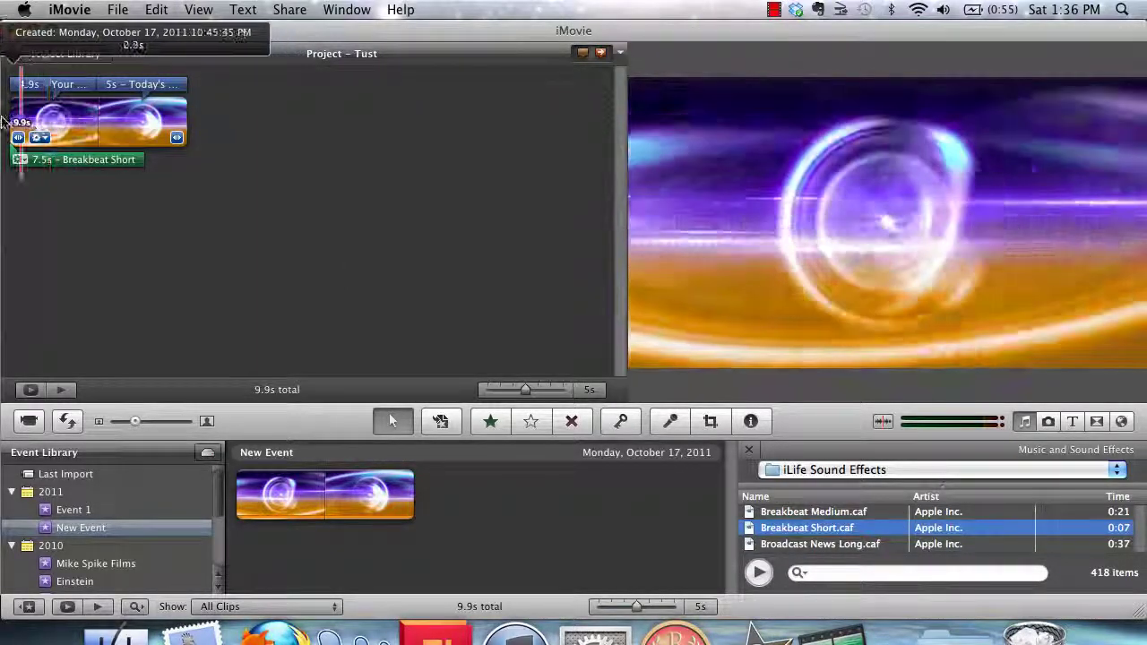
{"action": "key", "text": "space"}
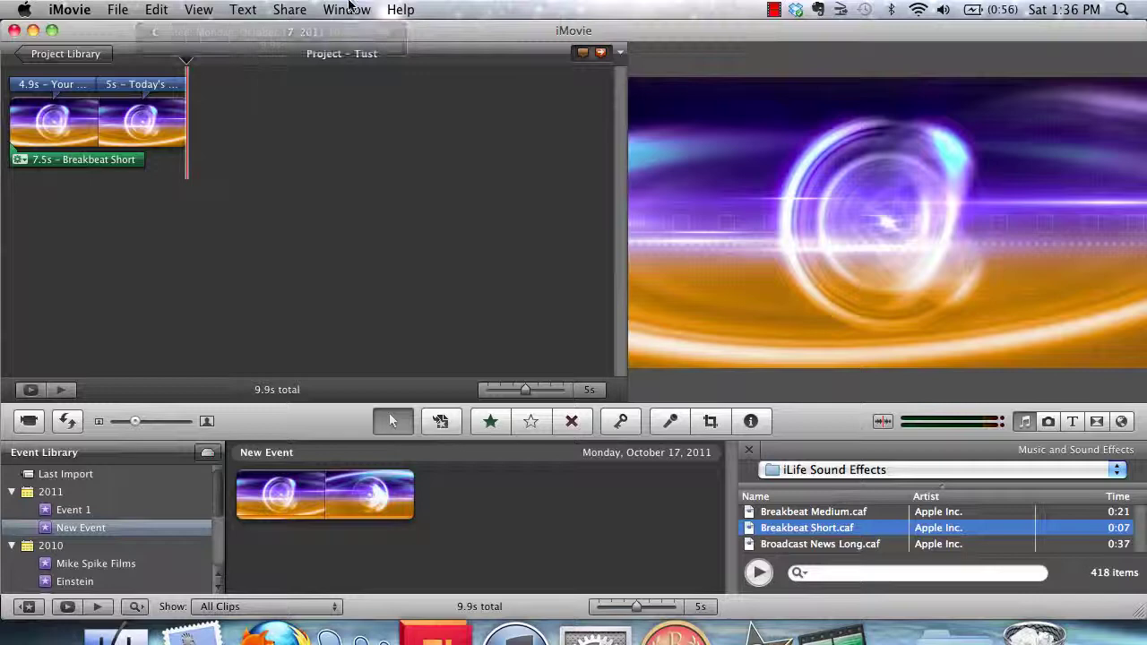
{"action": "left_click", "coordinate": [288, 9]}
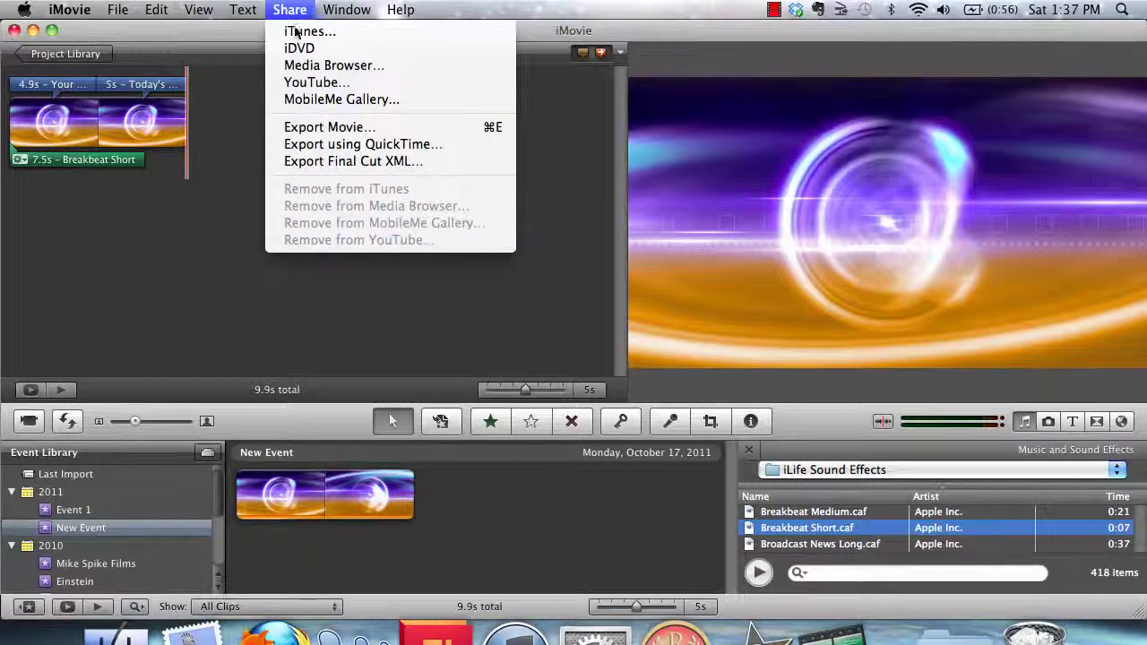
{"action": "left_click", "coordinate": [287, 10]}
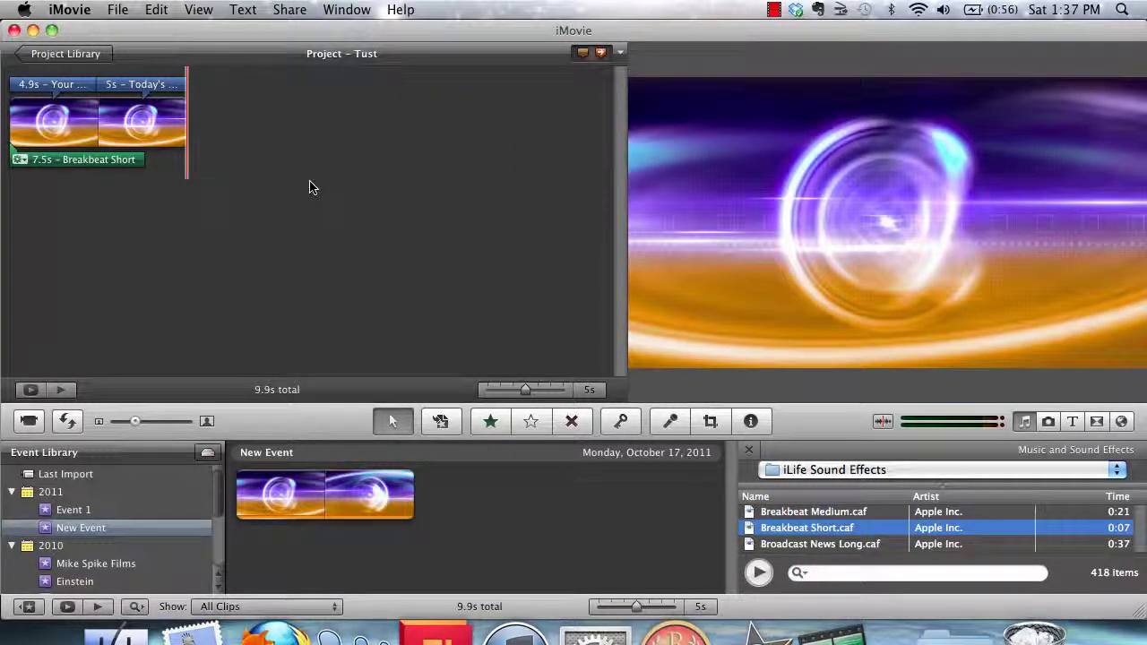